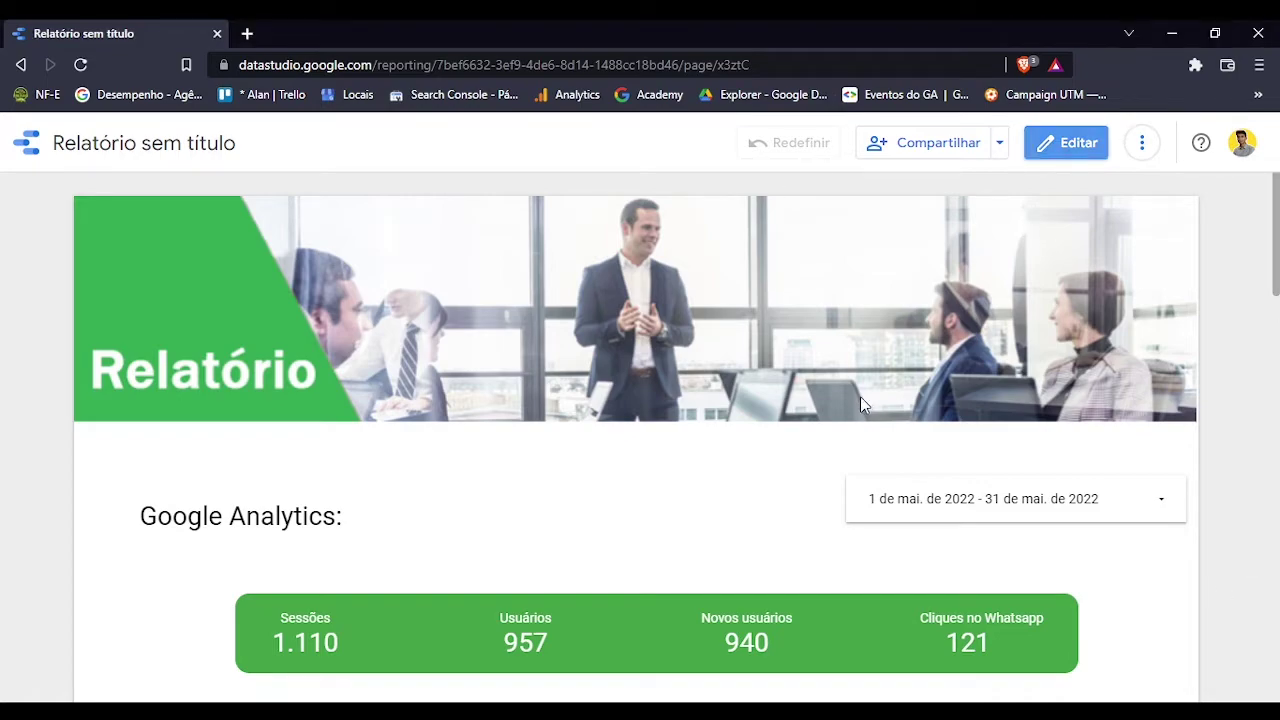
Step: Look through the report from its header down to the Acessos por Origem chart and back
{"action": "scroll", "coordinate": [853, 398], "scroll_direction": "down", "scroll_amount": 8}
{"action": "scroll", "coordinate": [851, 400], "scroll_direction": "up", "scroll_amount": 8}
{"action": "scroll", "coordinate": [246, 474], "scroll_direction": "down", "scroll_amount": 4}
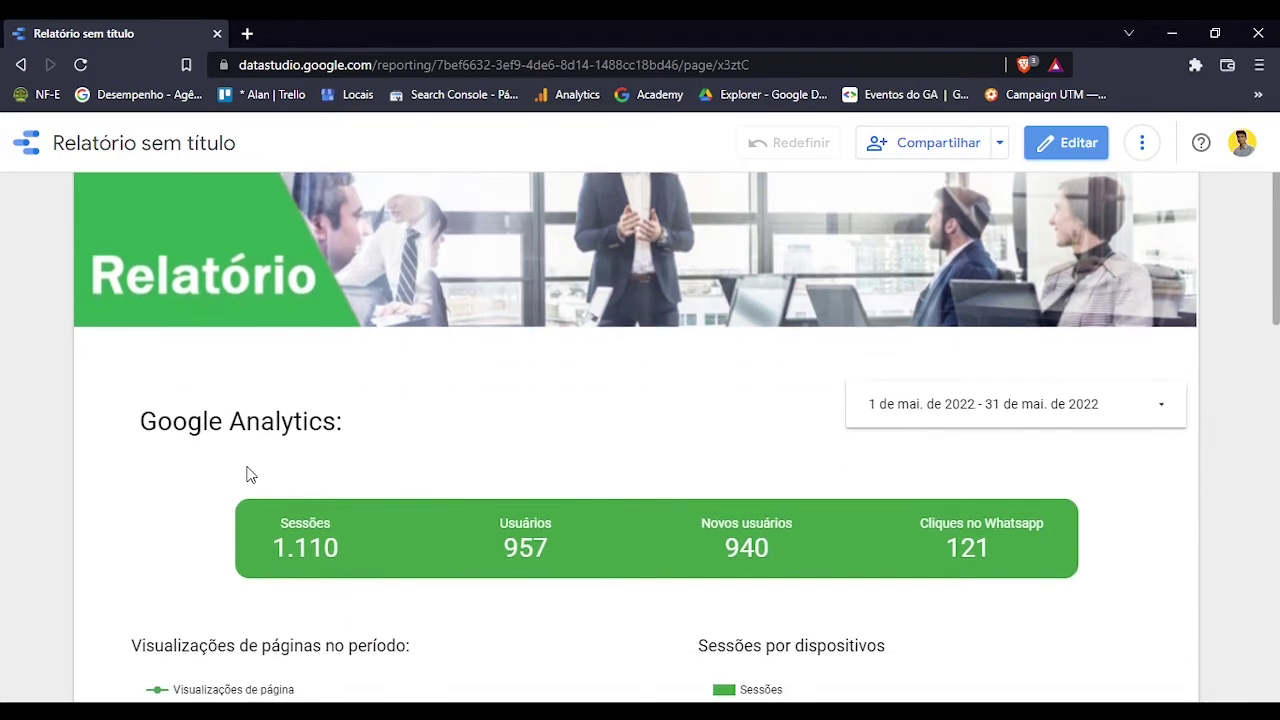
{"action": "scroll", "coordinate": [580, 471], "scroll_direction": "down", "scroll_amount": 8}
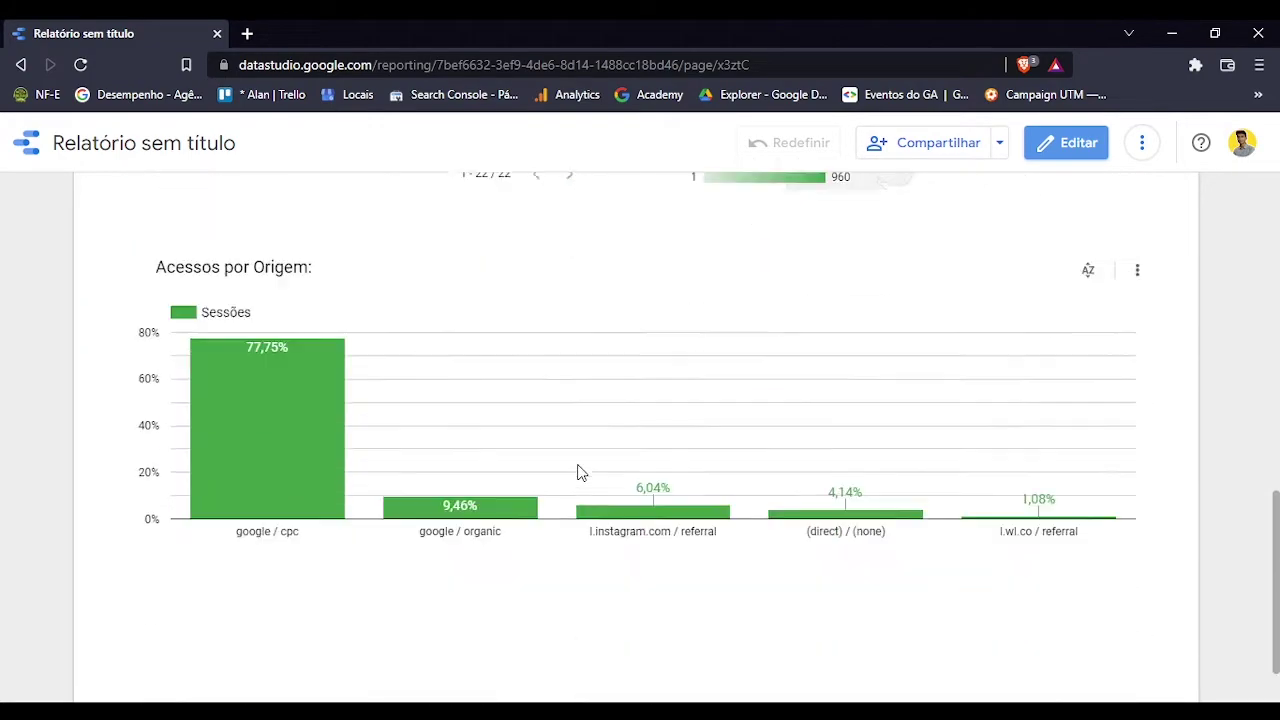
{"action": "scroll", "coordinate": [612, 527], "scroll_direction": "up", "scroll_amount": 12}
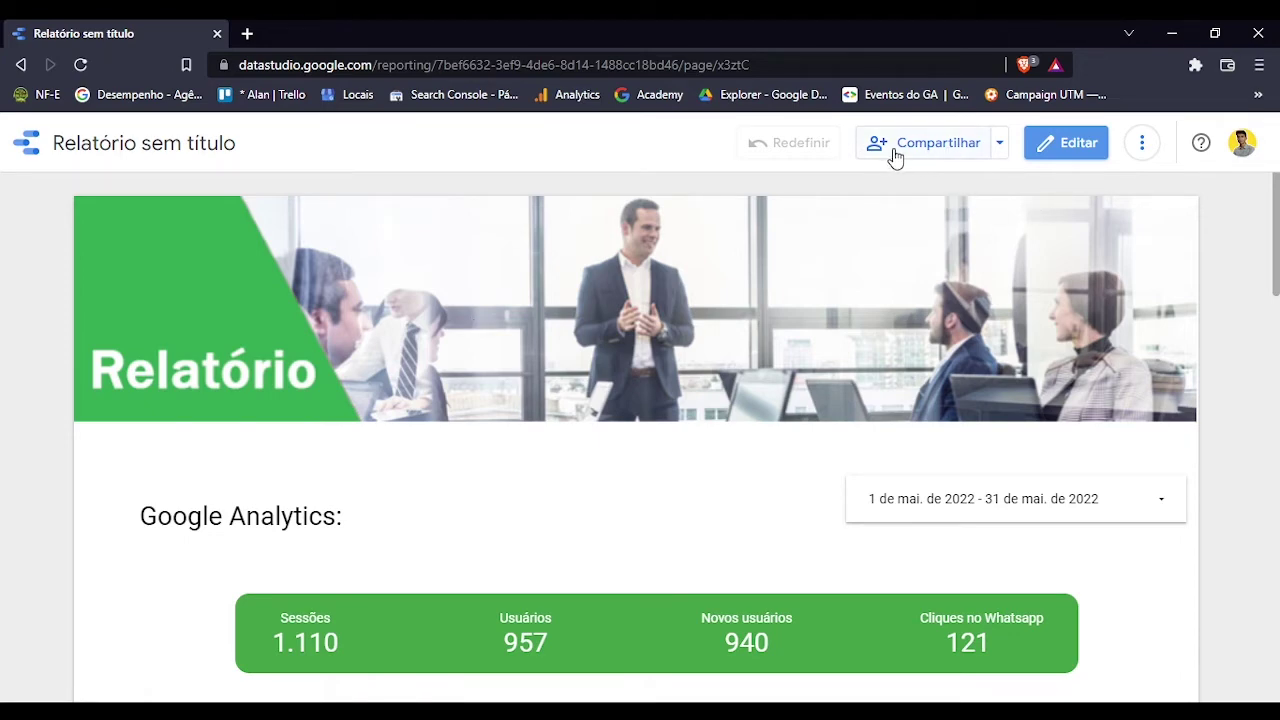
Step: Start sharing the report with other people, trying the Pode editar permission and returning it to Pode ver
{"action": "left_click", "coordinate": [998, 146]}
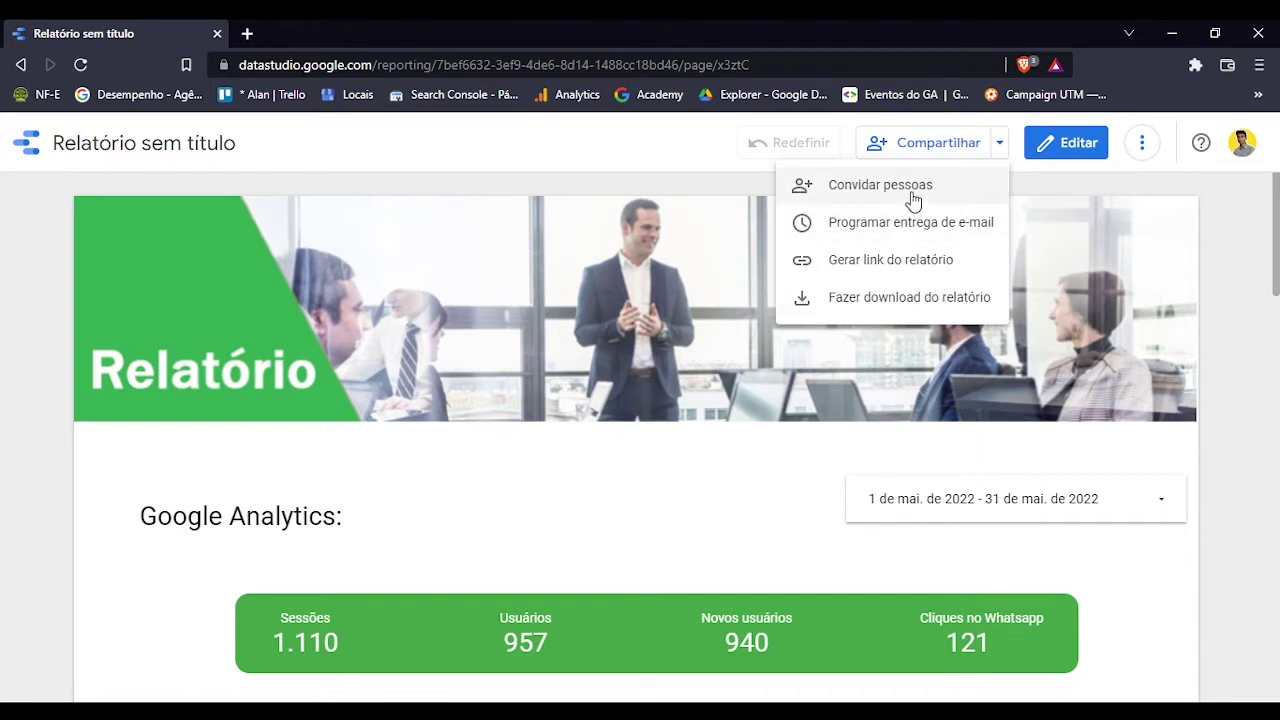
{"action": "left_click", "coordinate": [968, 143]}
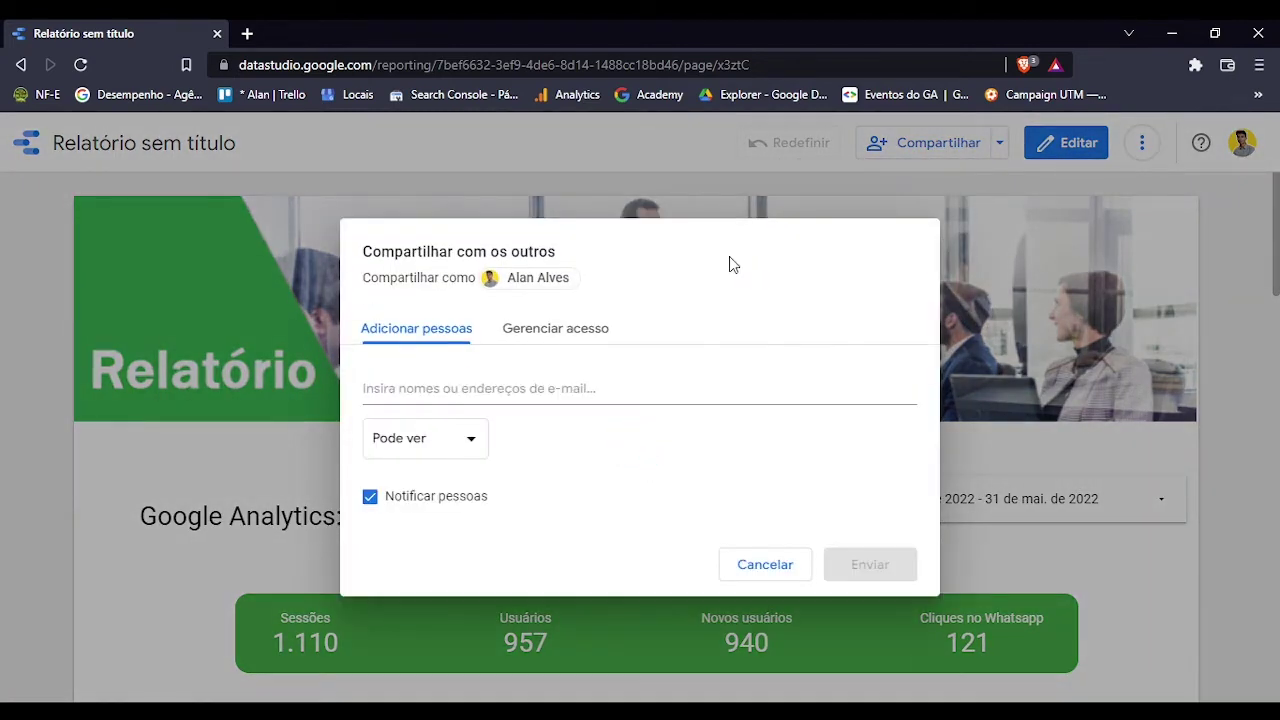
{"action": "left_click", "coordinate": [407, 385]}
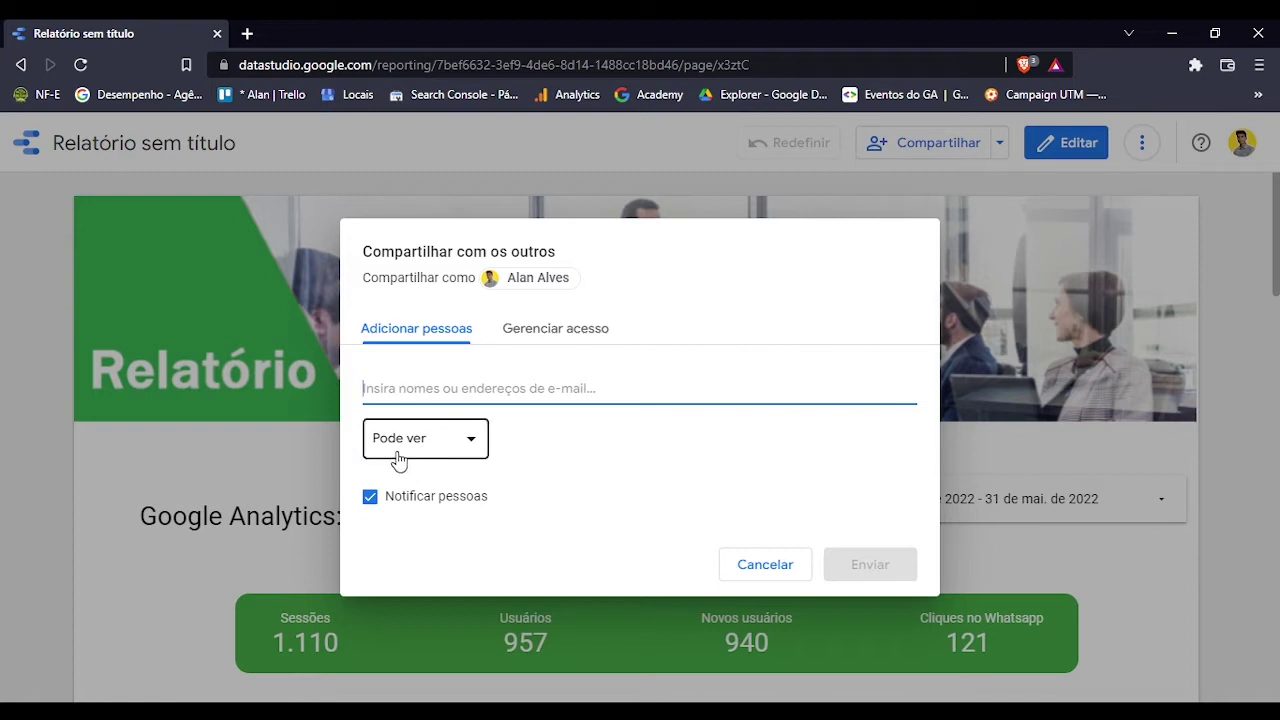
{"action": "left_click", "coordinate": [482, 446]}
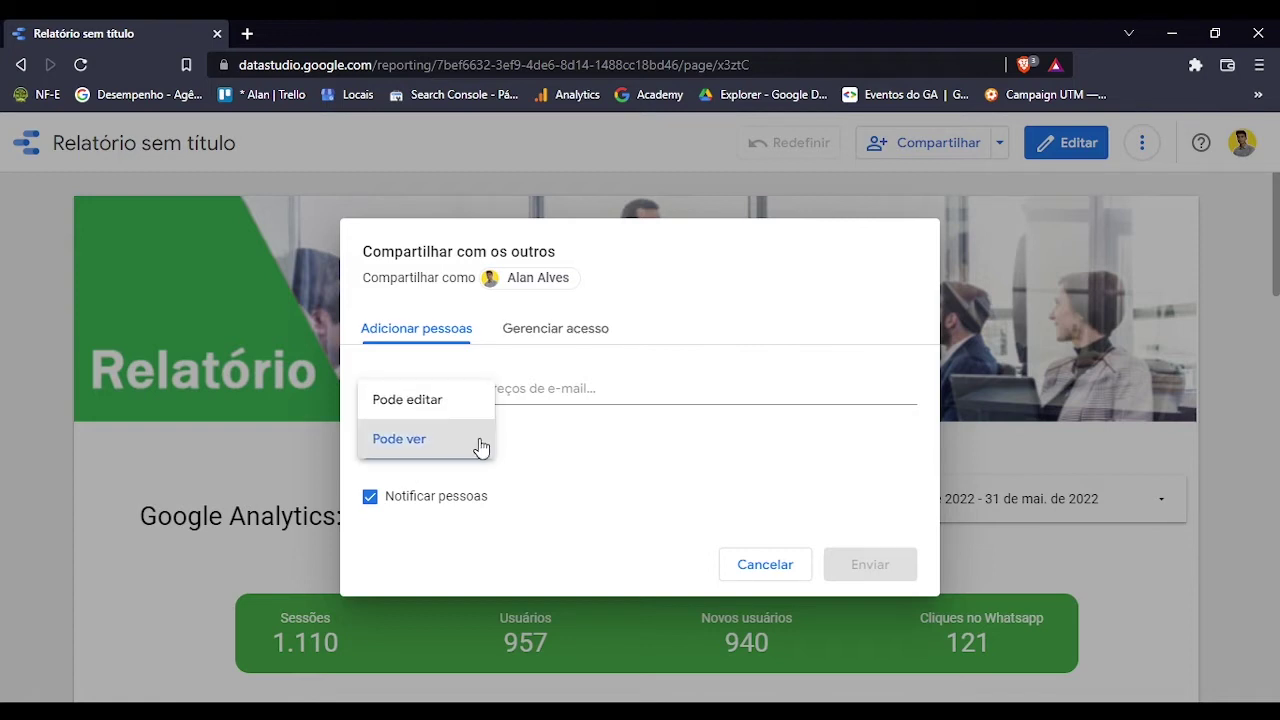
{"action": "left_click", "coordinate": [438, 406]}
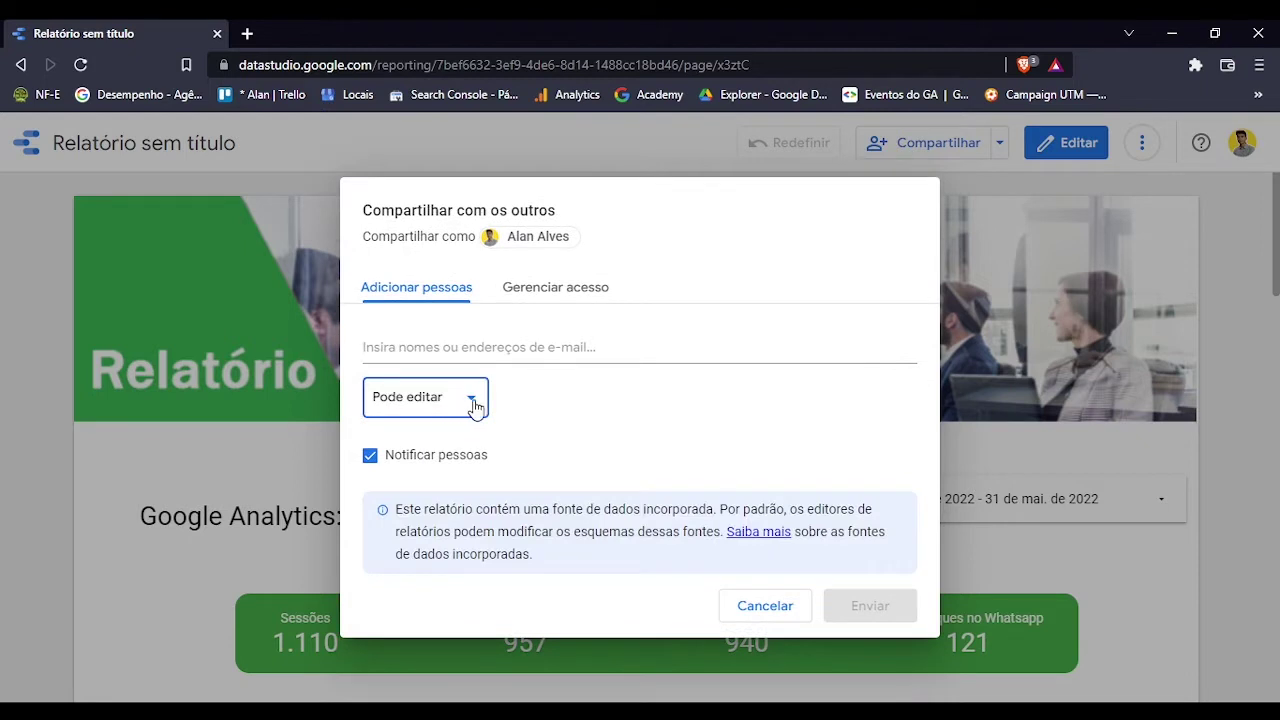
{"action": "left_click", "coordinate": [468, 402]}
{"action": "left_click", "coordinate": [447, 440]}
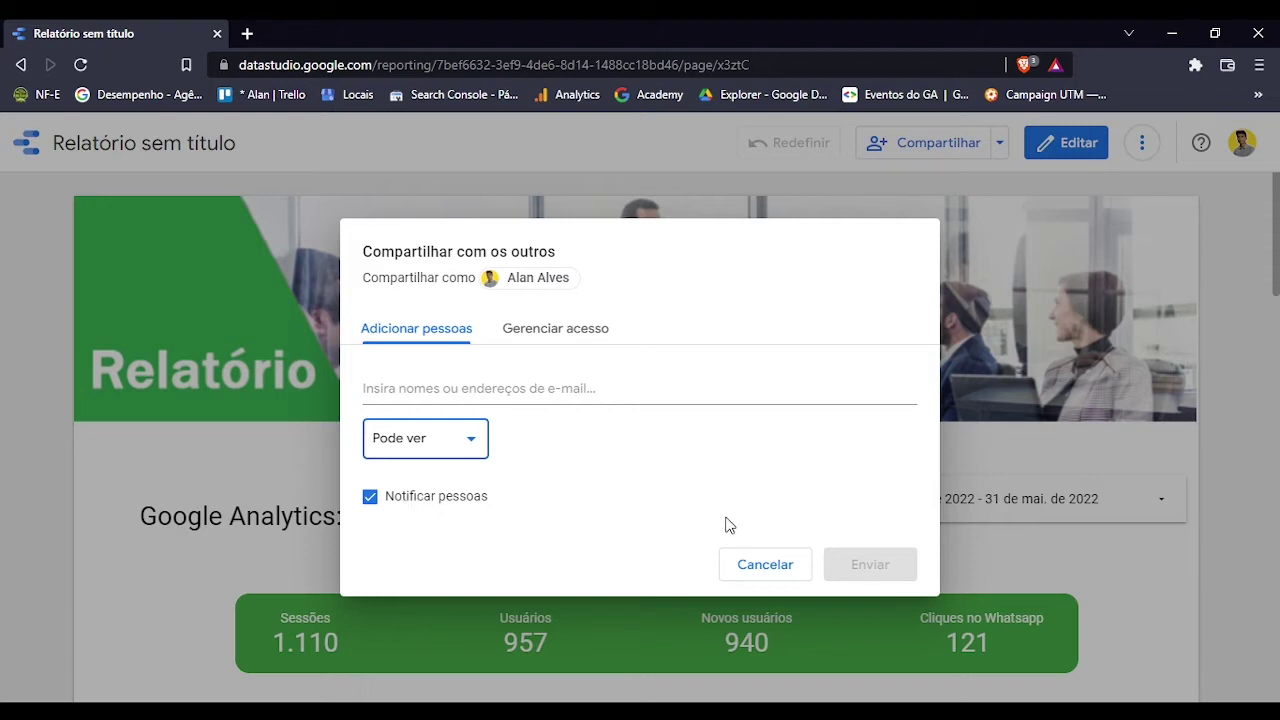
{"action": "left_click", "coordinate": [389, 393]}
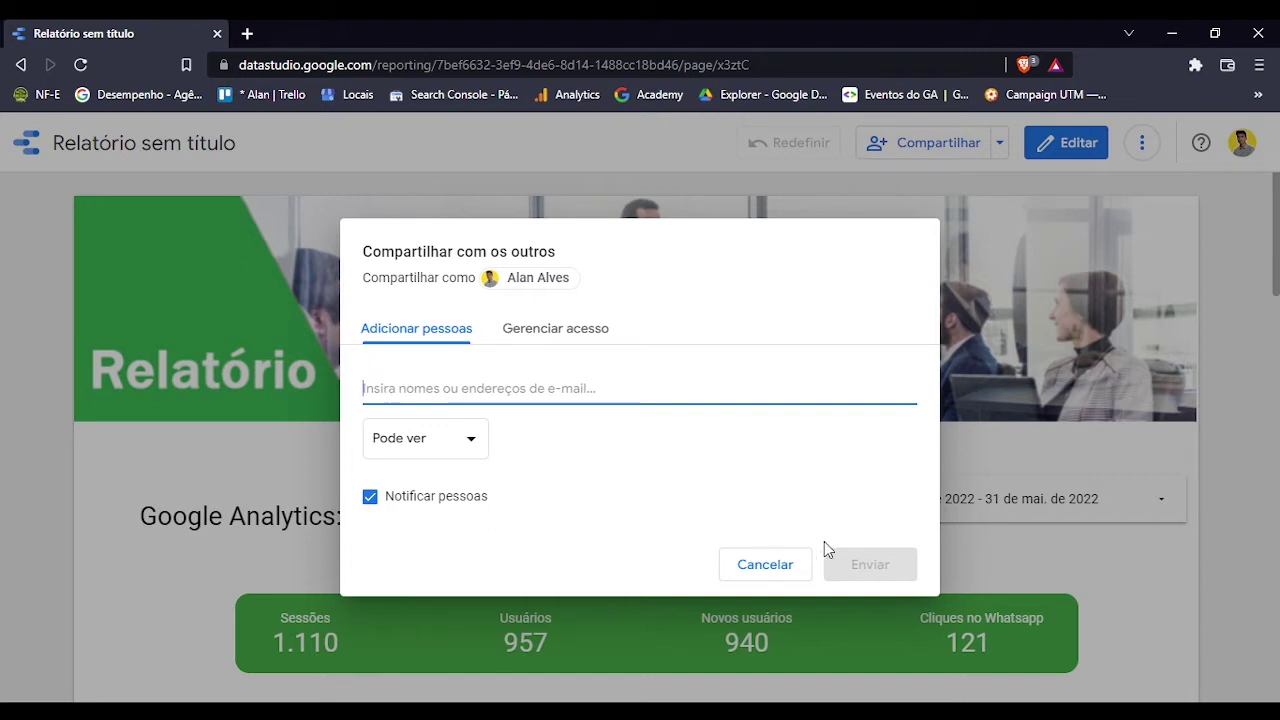
Step: In the access management settings, set link sharing to "Qualquer pessoa com o link pode visualizar"
{"action": "left_click", "coordinate": [552, 345]}
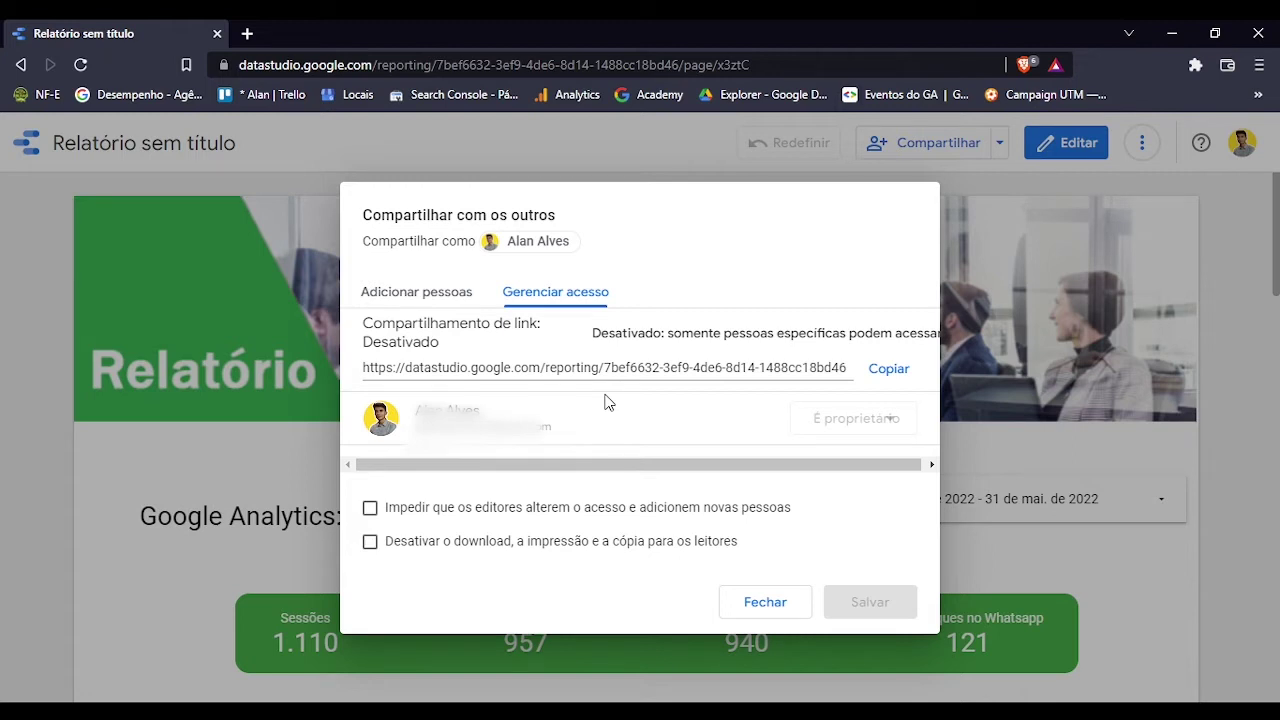
{"action": "left_click", "coordinate": [661, 367]}
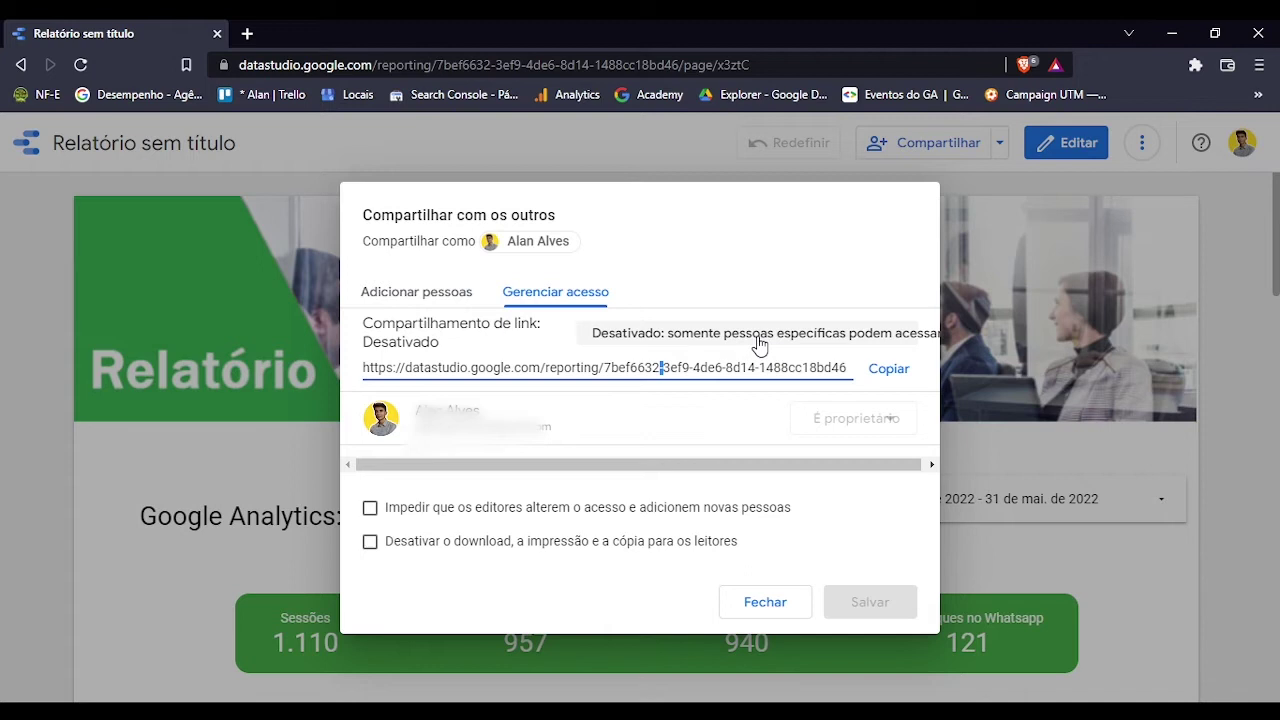
{"action": "left_click", "coordinate": [760, 340]}
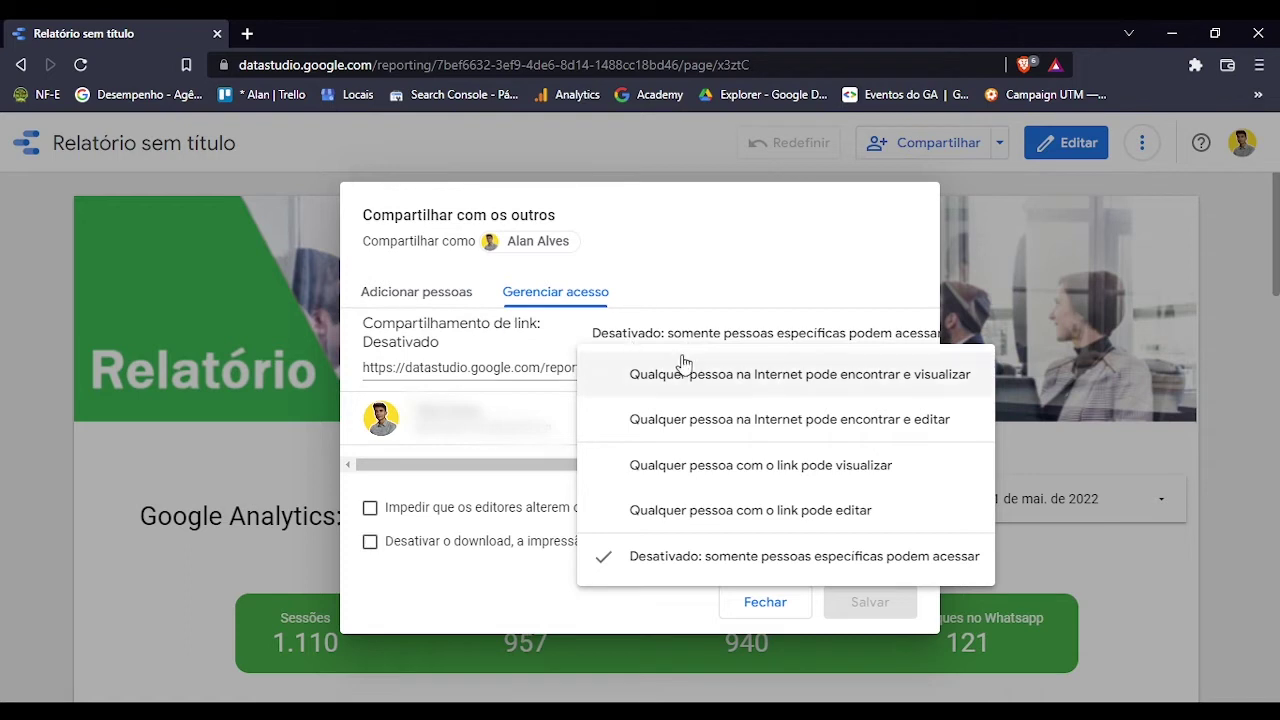
{"action": "left_click", "coordinate": [825, 462]}
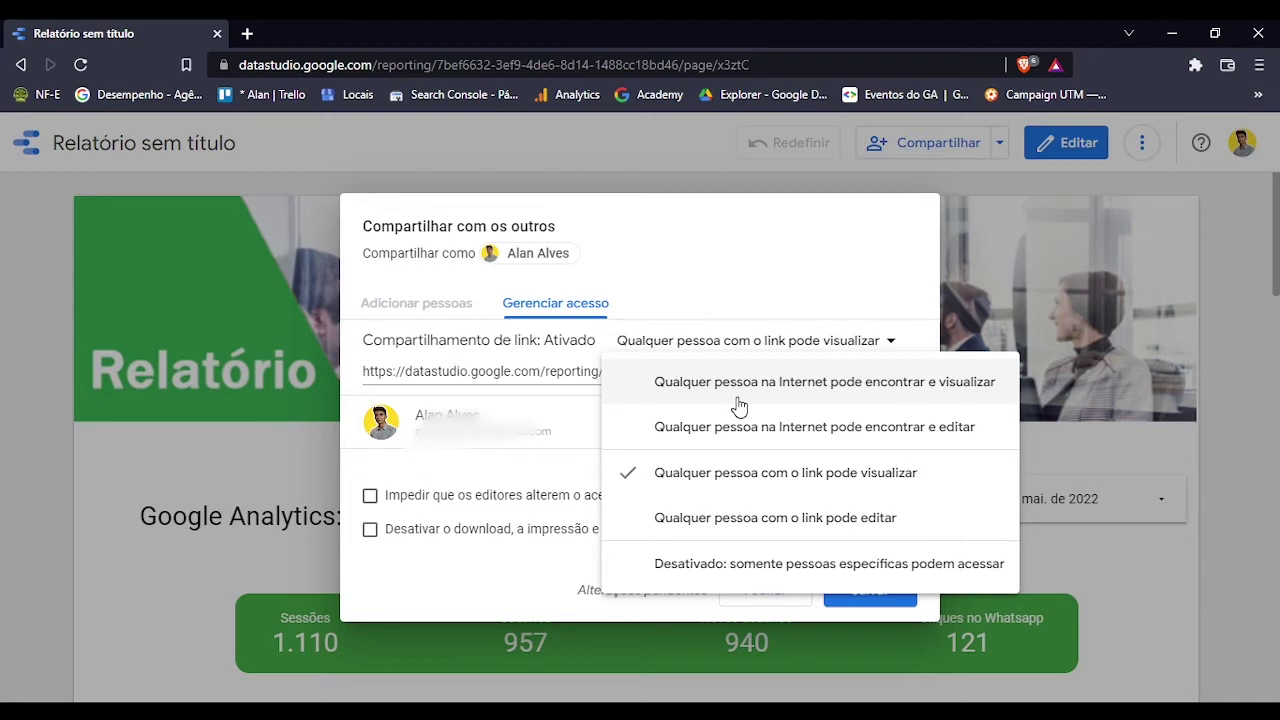
{"action": "left_click", "coordinate": [728, 476]}
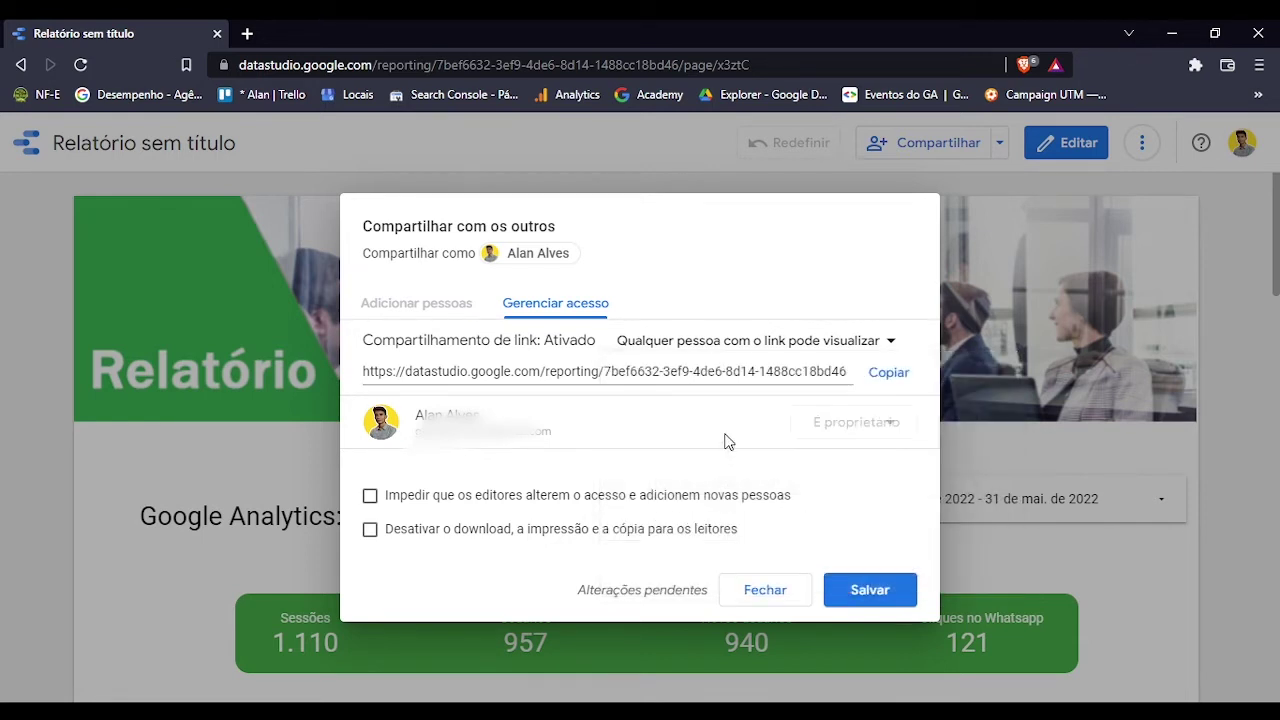
{"action": "left_click", "coordinate": [886, 348]}
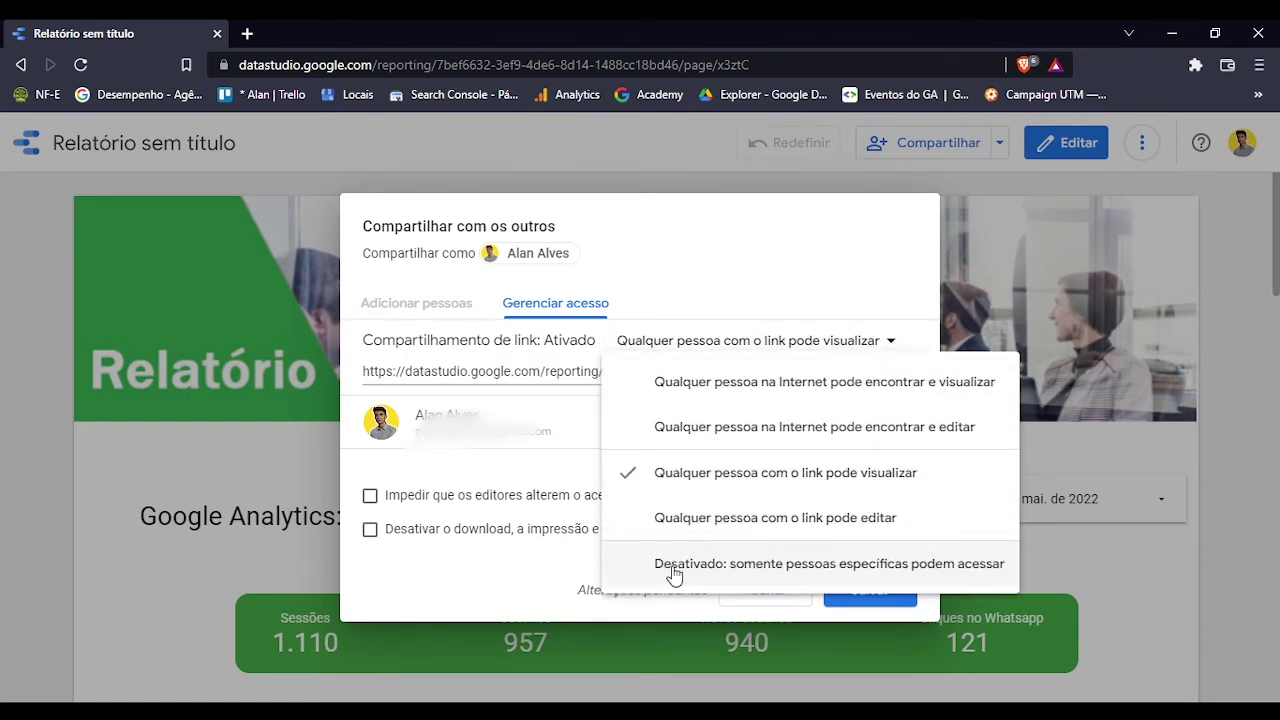
{"action": "left_click", "coordinate": [548, 389]}
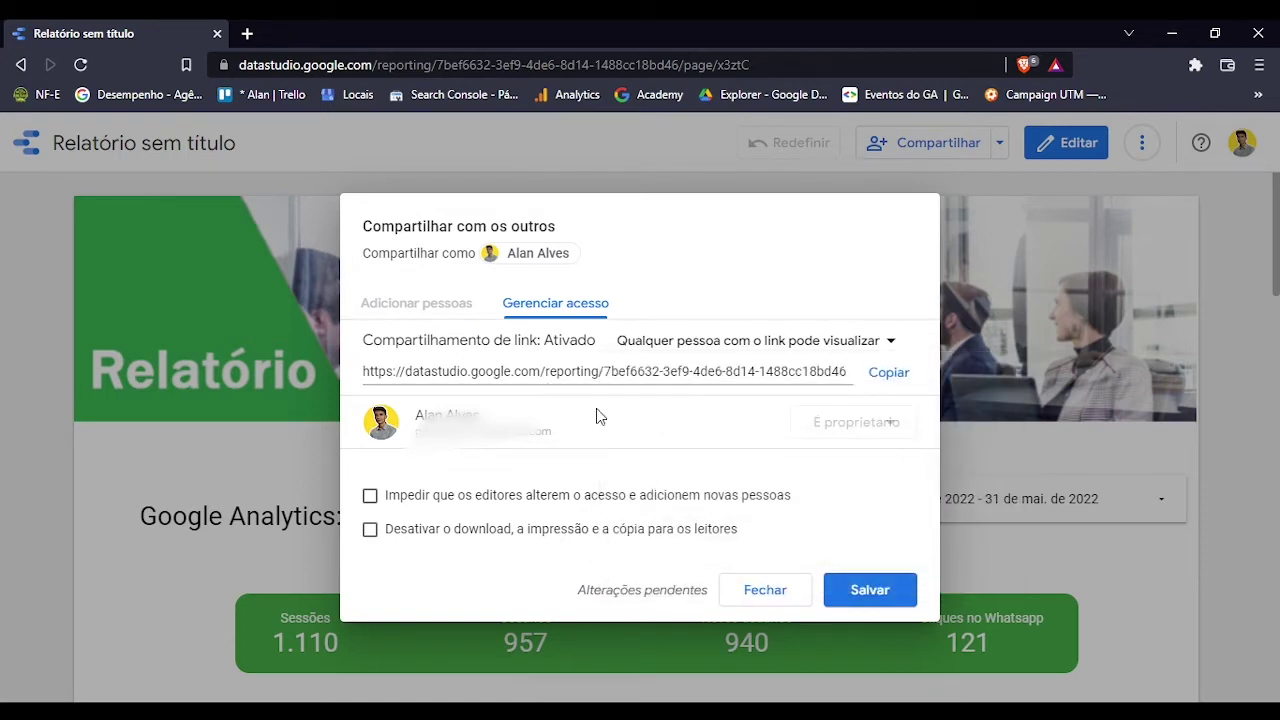
{"action": "left_click", "coordinate": [740, 345]}
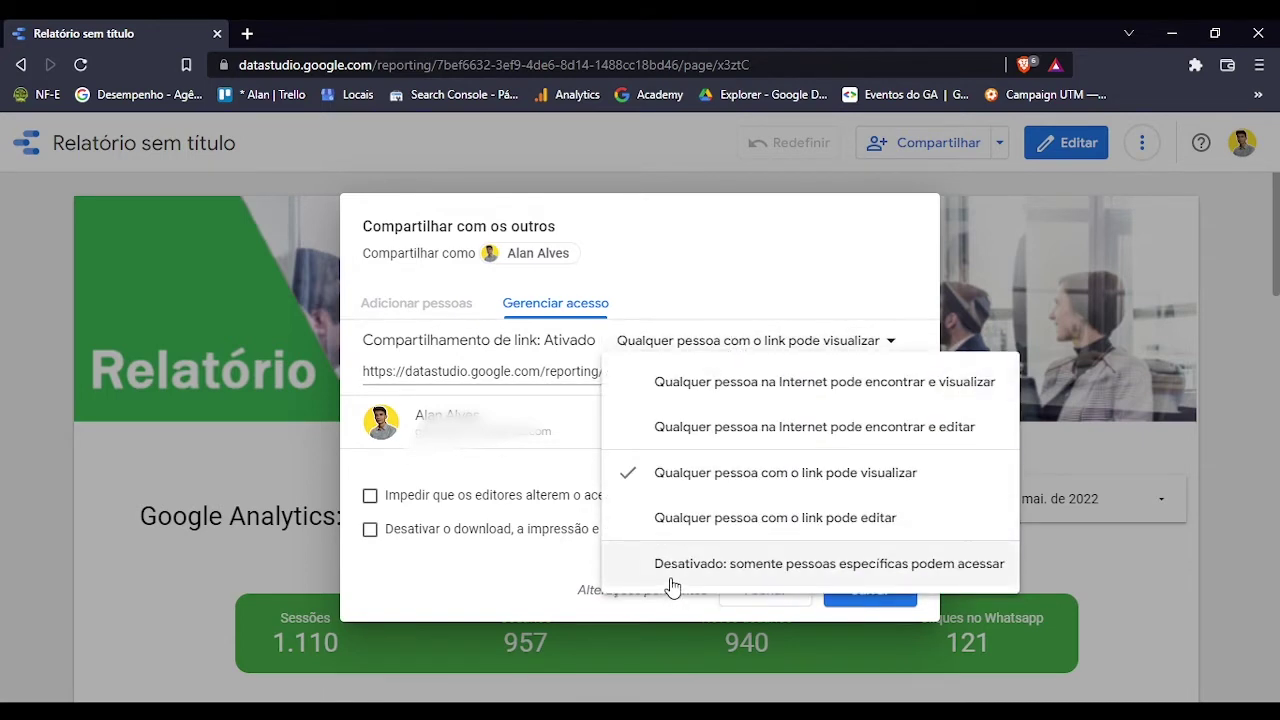
{"action": "left_click", "coordinate": [813, 475]}
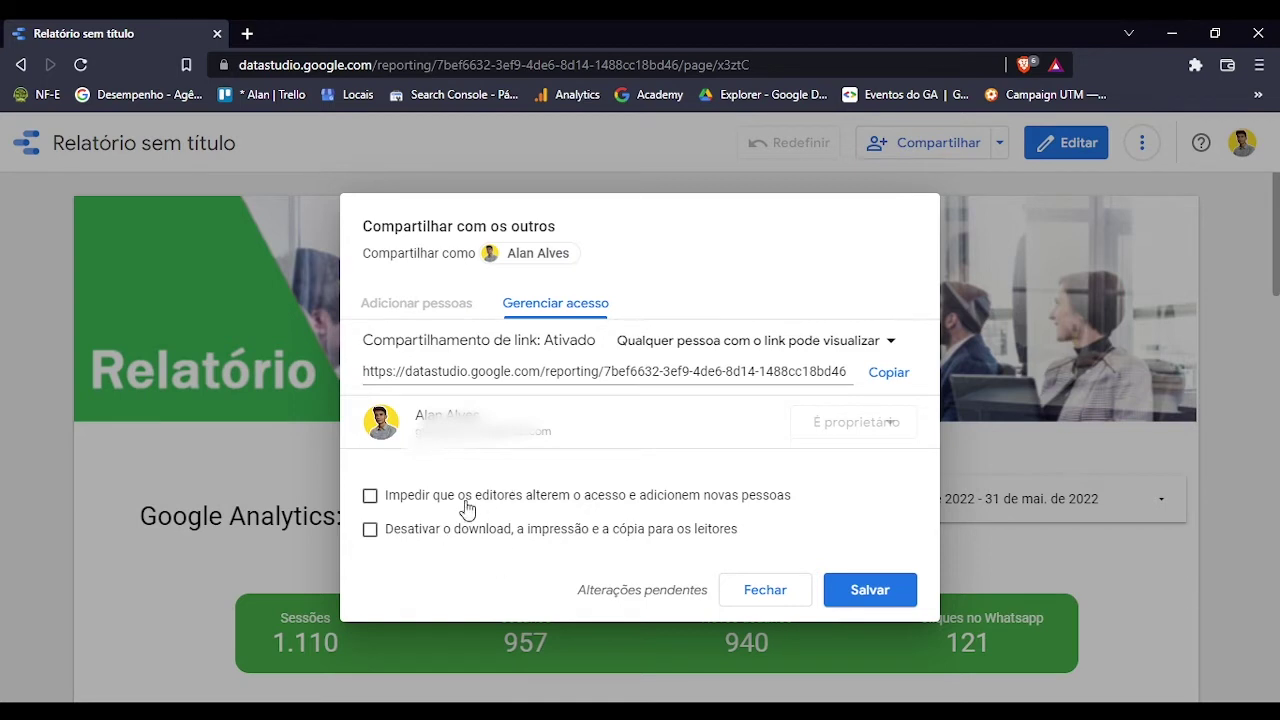
Step: Try the restrictions on editors changing access and on readers downloading, printing or copying, and close sharing without saving
{"action": "left_click", "coordinate": [540, 506]}
{"action": "left_click", "coordinate": [550, 498]}
{"action": "left_click", "coordinate": [446, 541]}
{"action": "left_click", "coordinate": [366, 533]}
{"action": "left_click", "coordinate": [781, 600]}
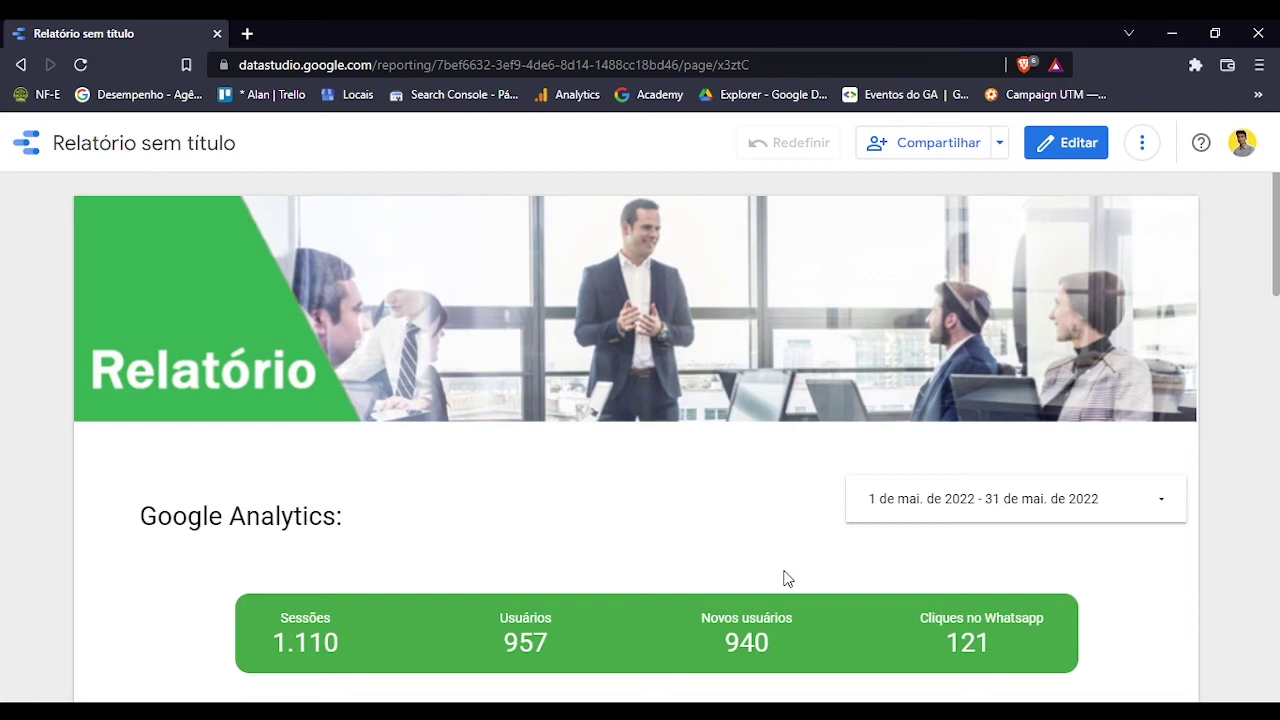
Step: Open the scheduled e-mail delivery settings for the report, ready to add more recipients
{"action": "left_click", "coordinate": [1000, 148]}
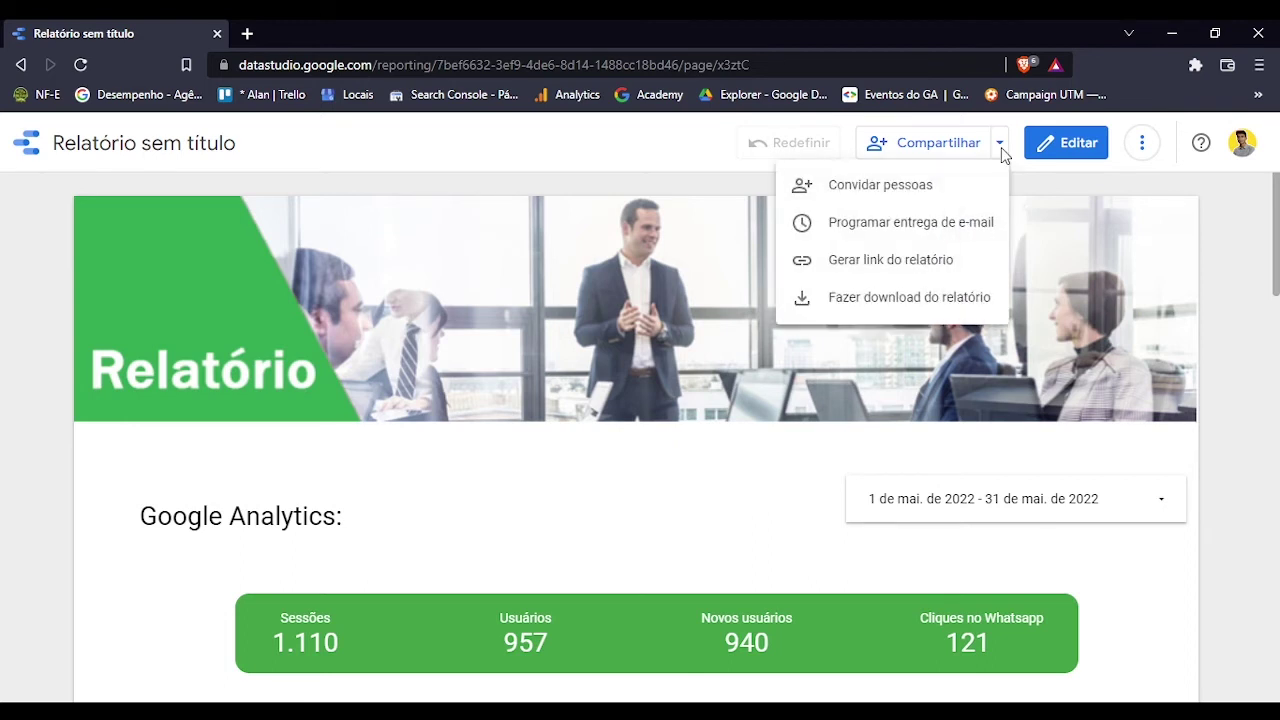
{"action": "left_click", "coordinate": [902, 236]}
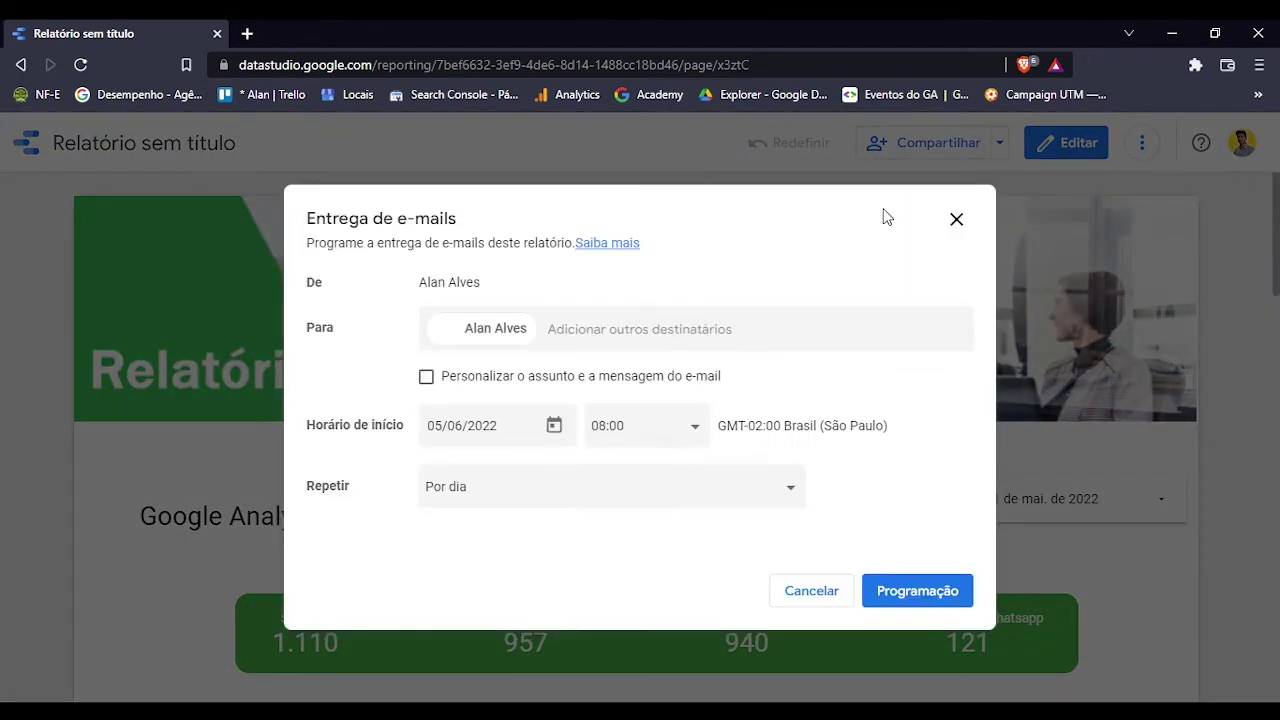
{"action": "left_click", "coordinate": [627, 336]}
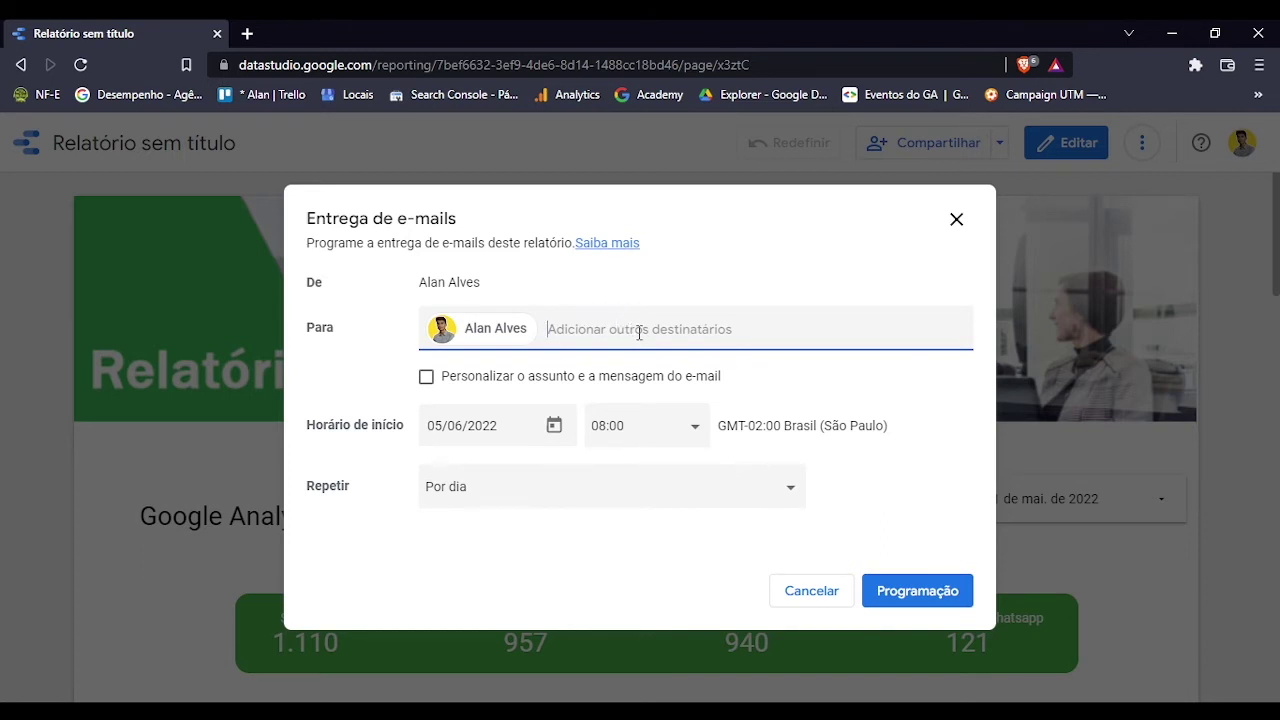
Step: Try the custom e-mail subject and message option, look at both fields, and turn the option off again
{"action": "left_click", "coordinate": [426, 378]}
{"action": "left_click", "coordinate": [463, 387]}
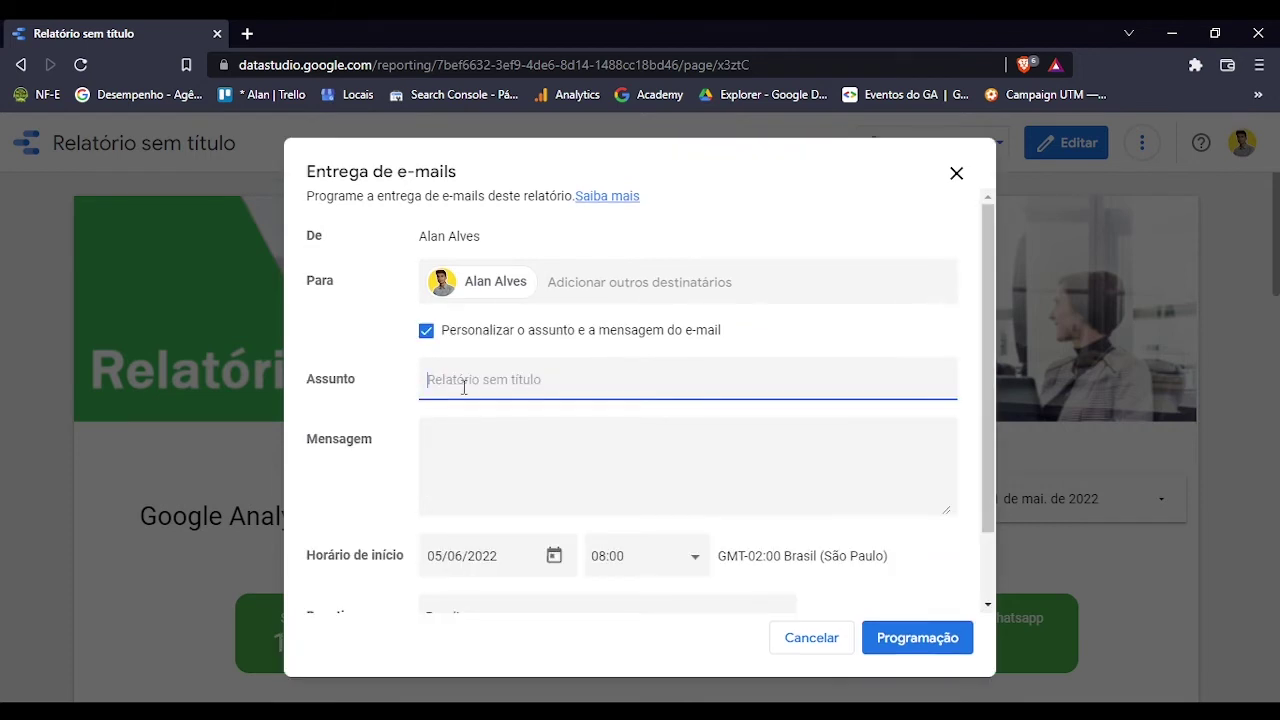
{"action": "left_click", "coordinate": [462, 424]}
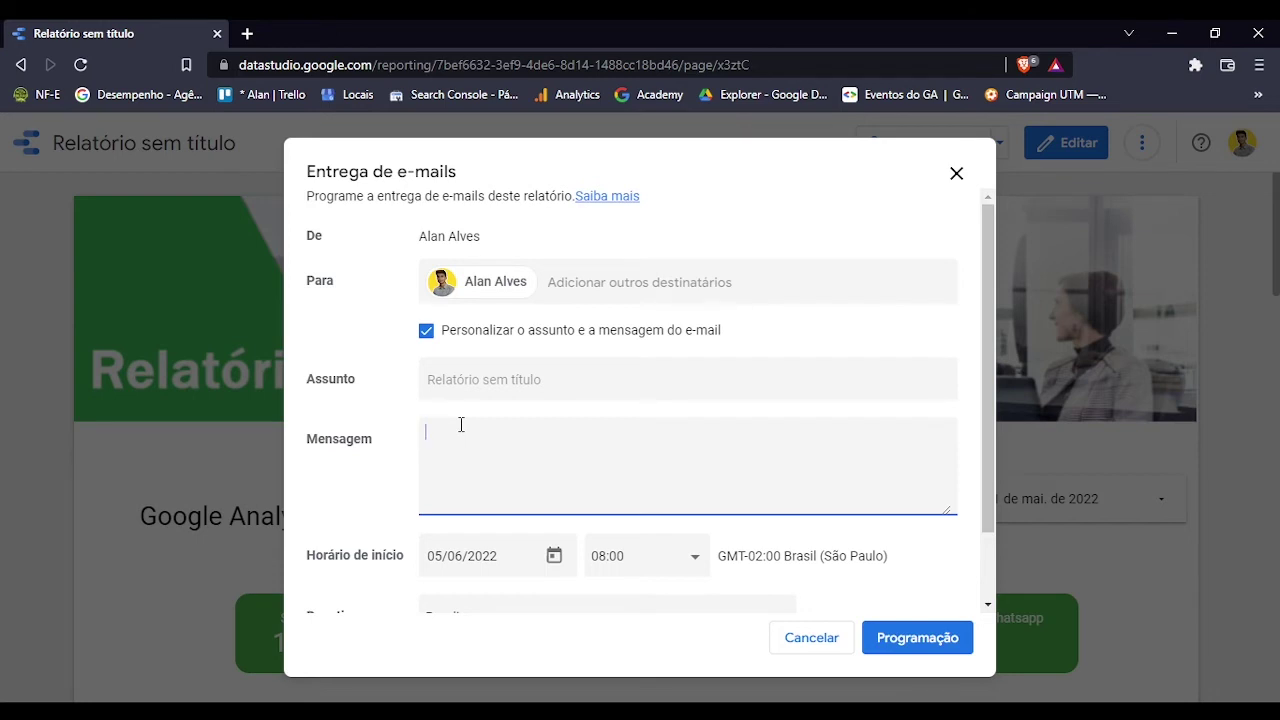
{"action": "left_click", "coordinate": [484, 387]}
{"action": "left_click", "coordinate": [506, 420]}
{"action": "left_click", "coordinate": [426, 333]}
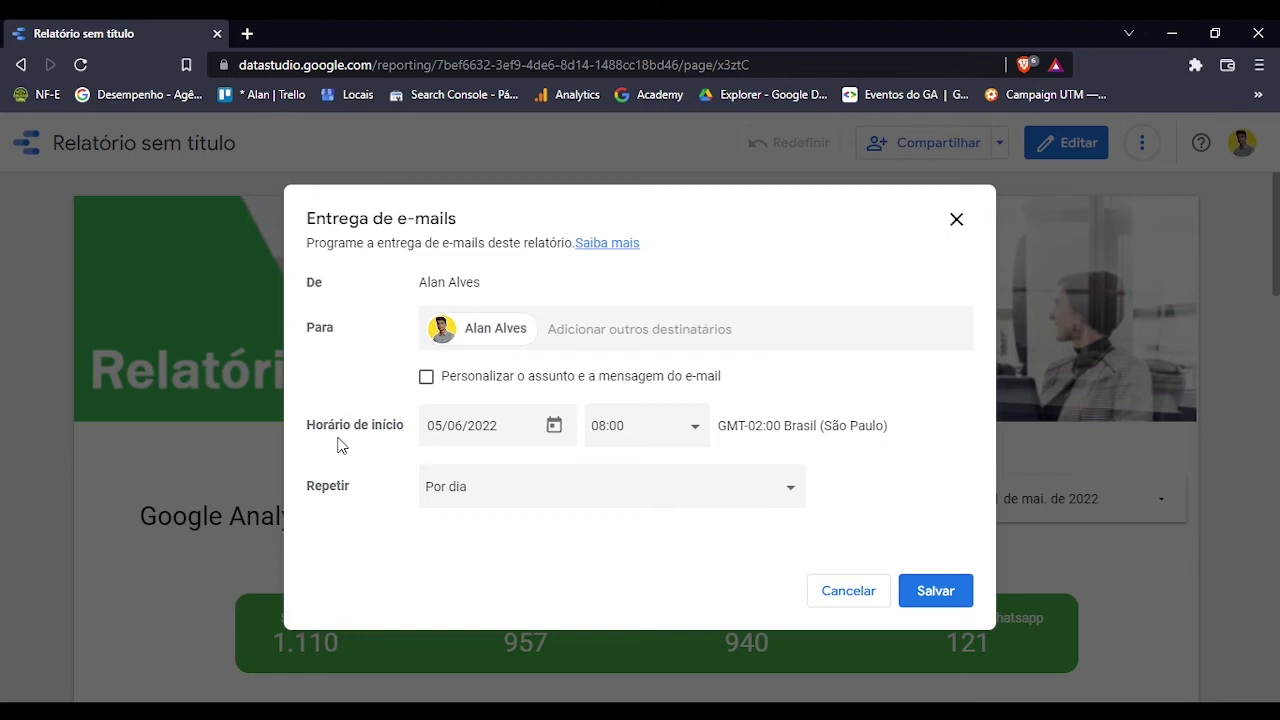
Step: Set the start date of the e-mail delivery to 02/06/2022 and check its time zone
{"action": "left_click", "coordinate": [555, 427]}
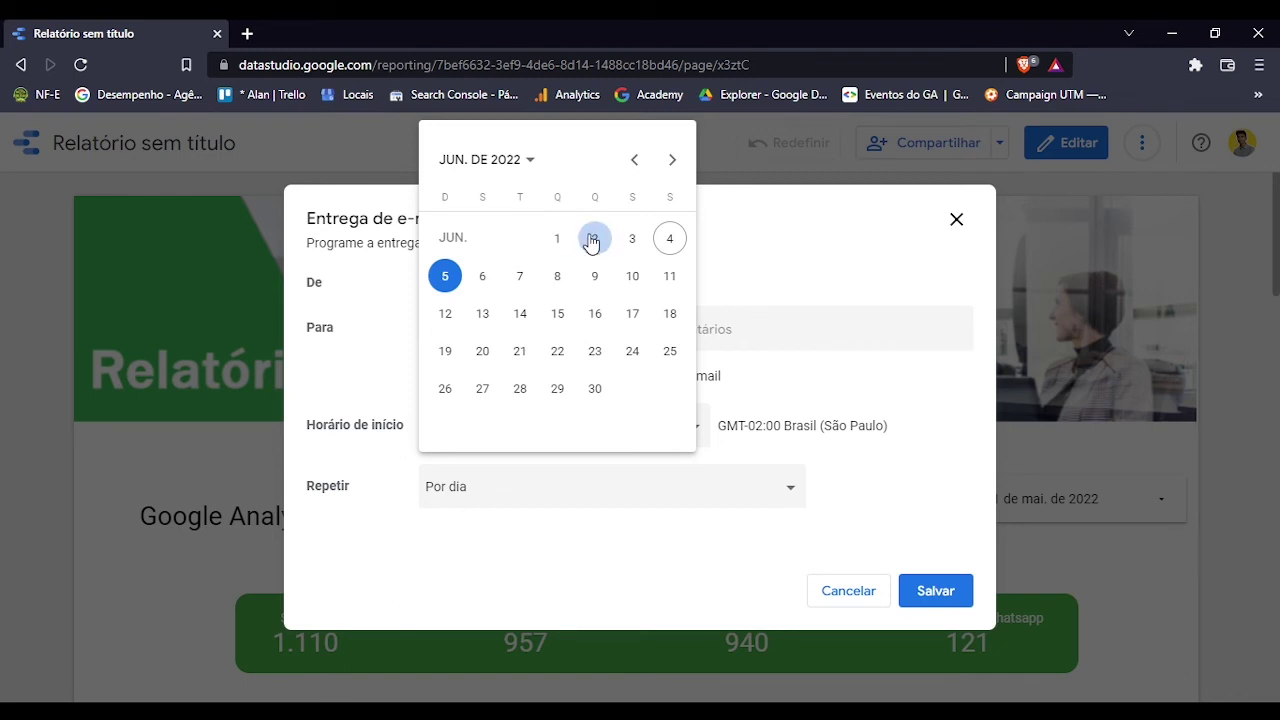
{"action": "left_click", "coordinate": [593, 240]}
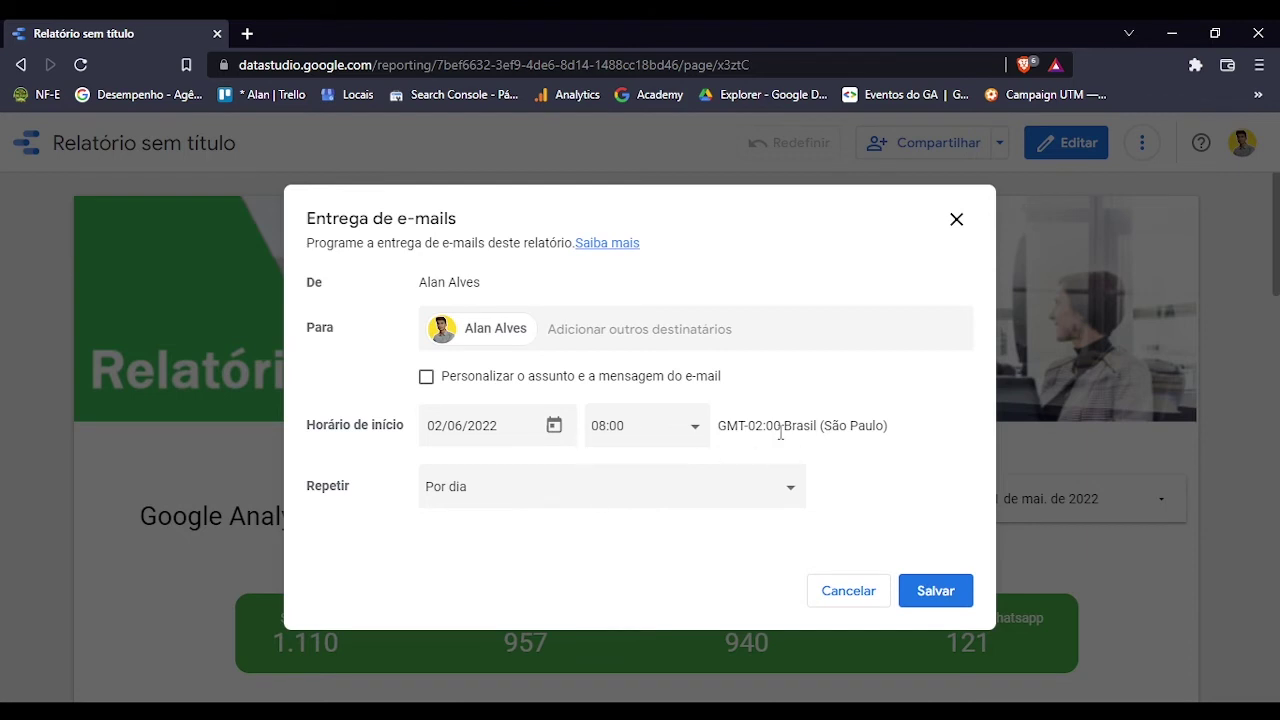
{"action": "left_click_drag", "start_coordinate": [781, 432], "coordinate": [886, 426]}
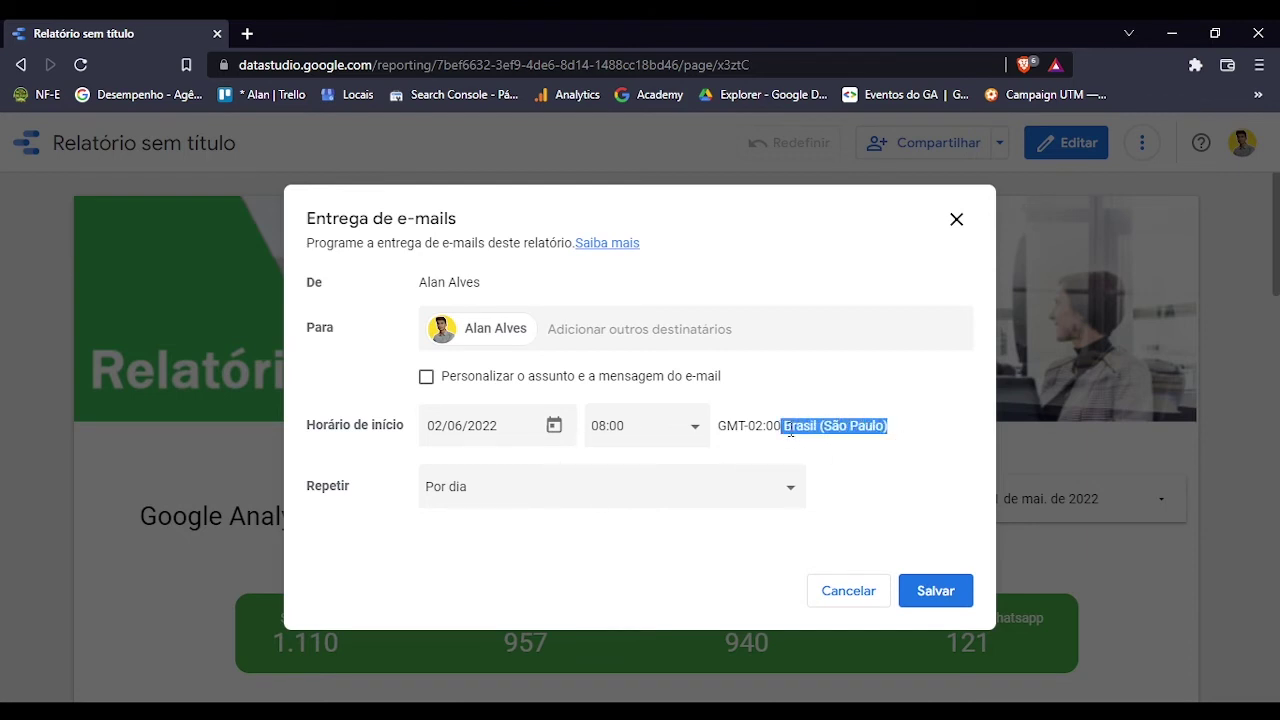
{"action": "left_click_drag", "start_coordinate": [737, 426], "coordinate": [756, 426]}
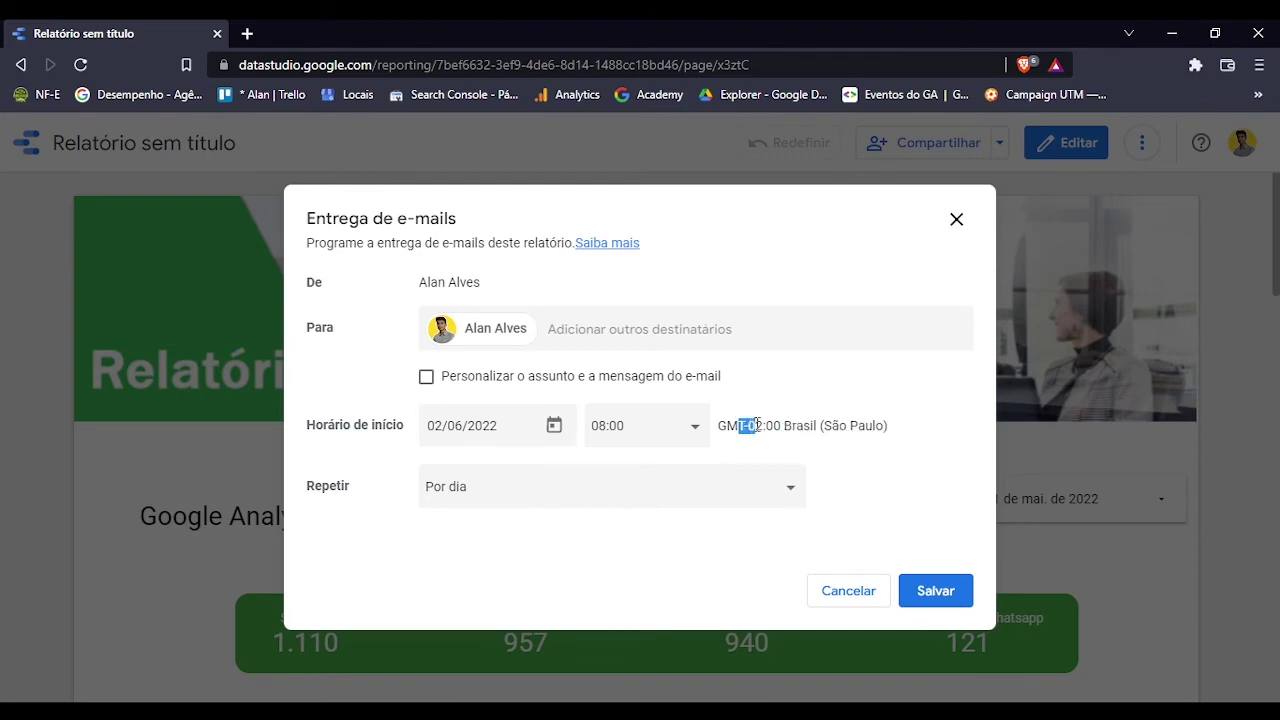
{"action": "left_click", "coordinate": [794, 428]}
Step: Set the delivery repetition to Personalizado, recurring every 1 "mês no 2º dia"
{"action": "left_click", "coordinate": [597, 500]}
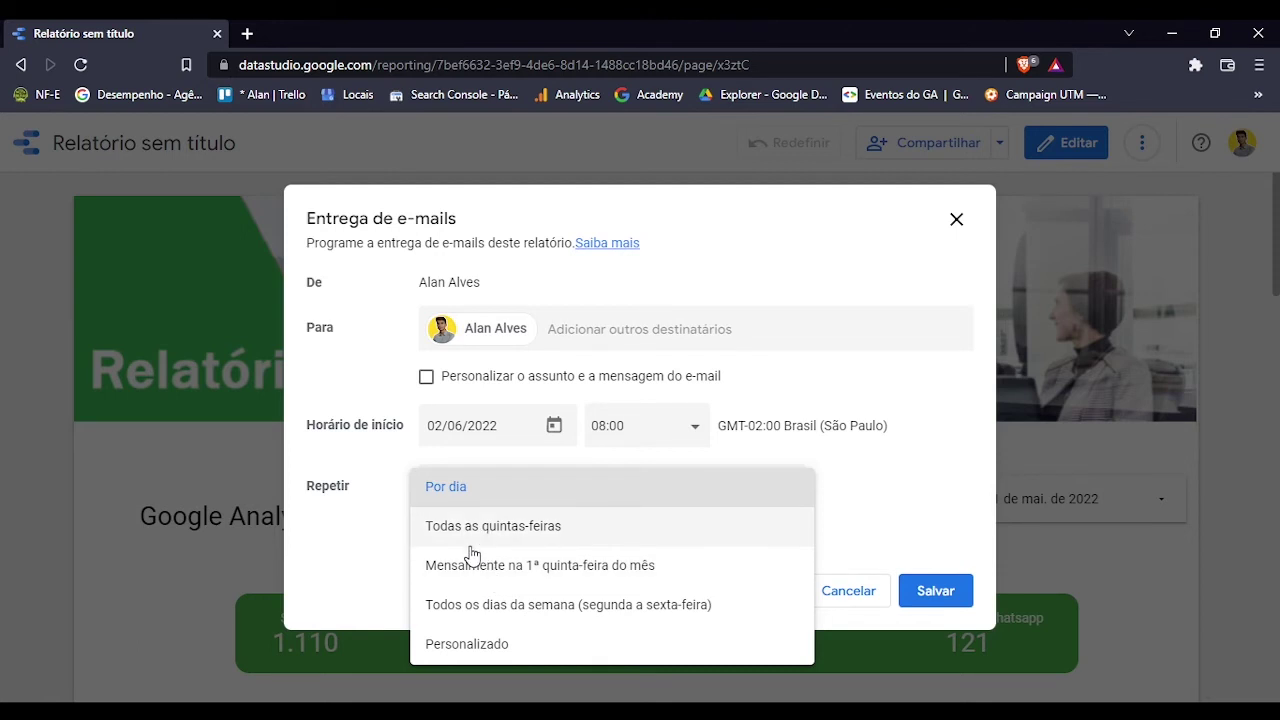
{"action": "left_click", "coordinate": [606, 572]}
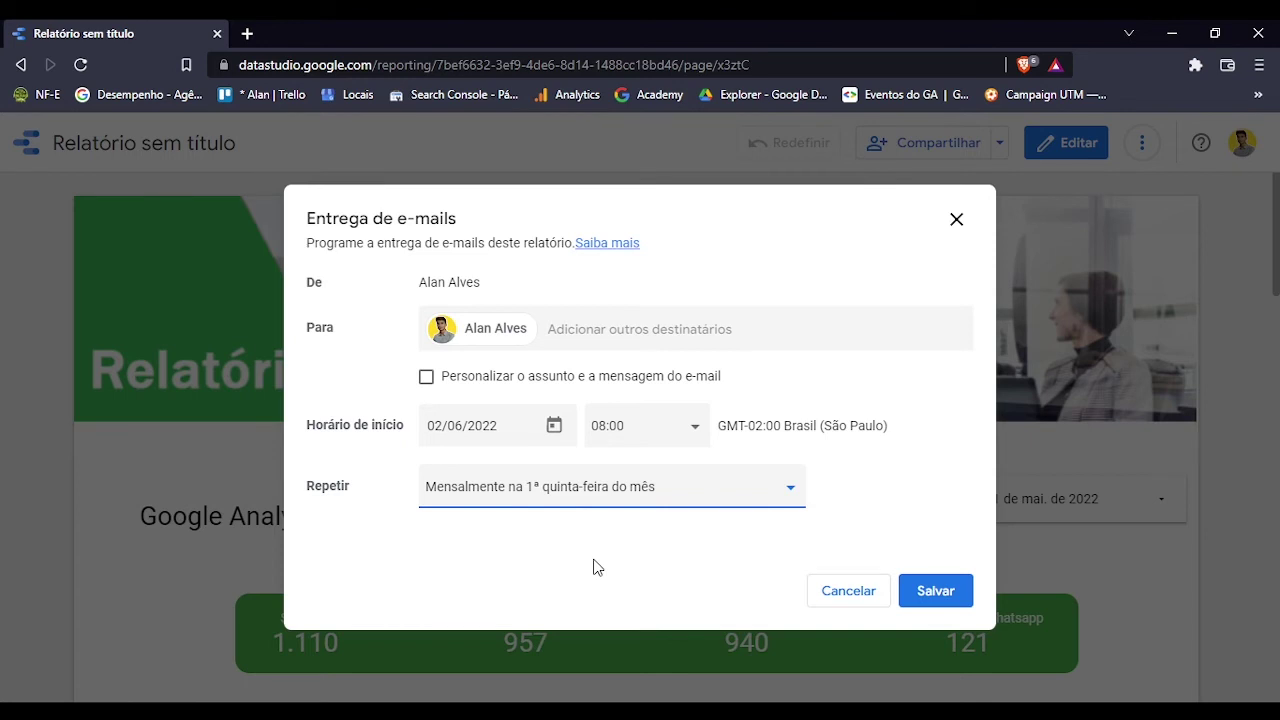
{"action": "left_click", "coordinate": [622, 500]}
{"action": "left_click", "coordinate": [440, 567]}
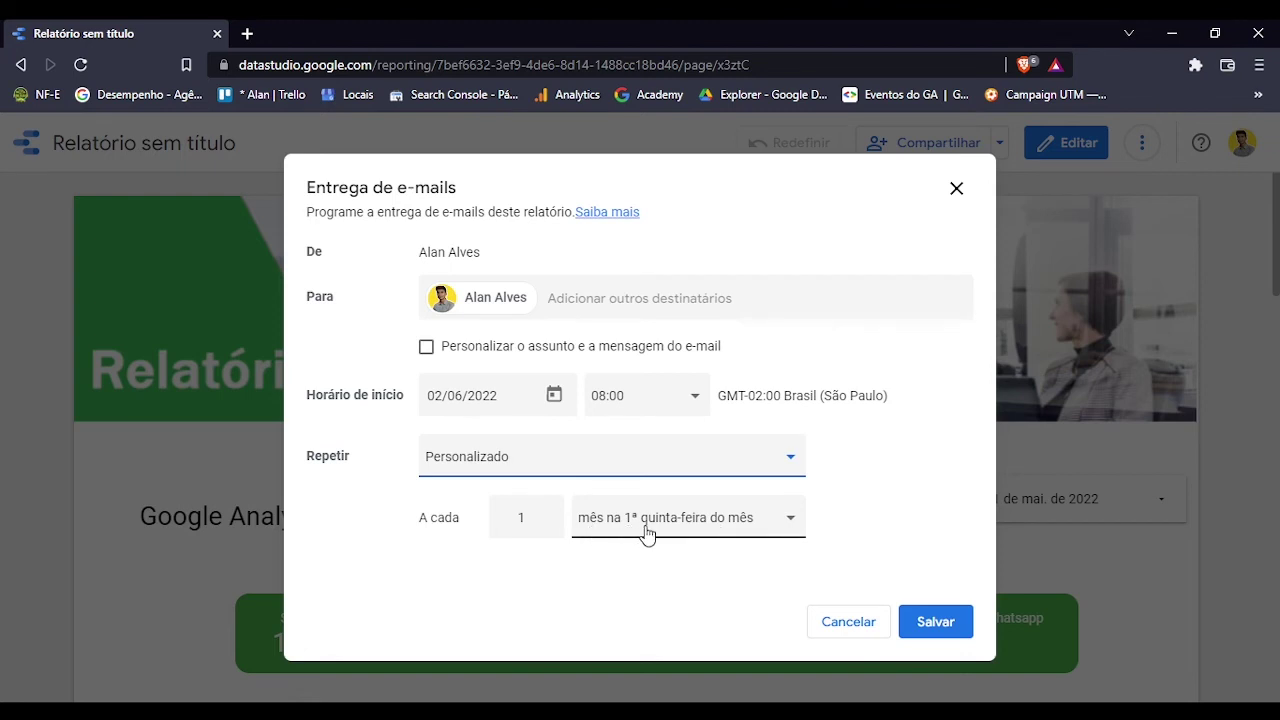
{"action": "left_click", "coordinate": [760, 528]}
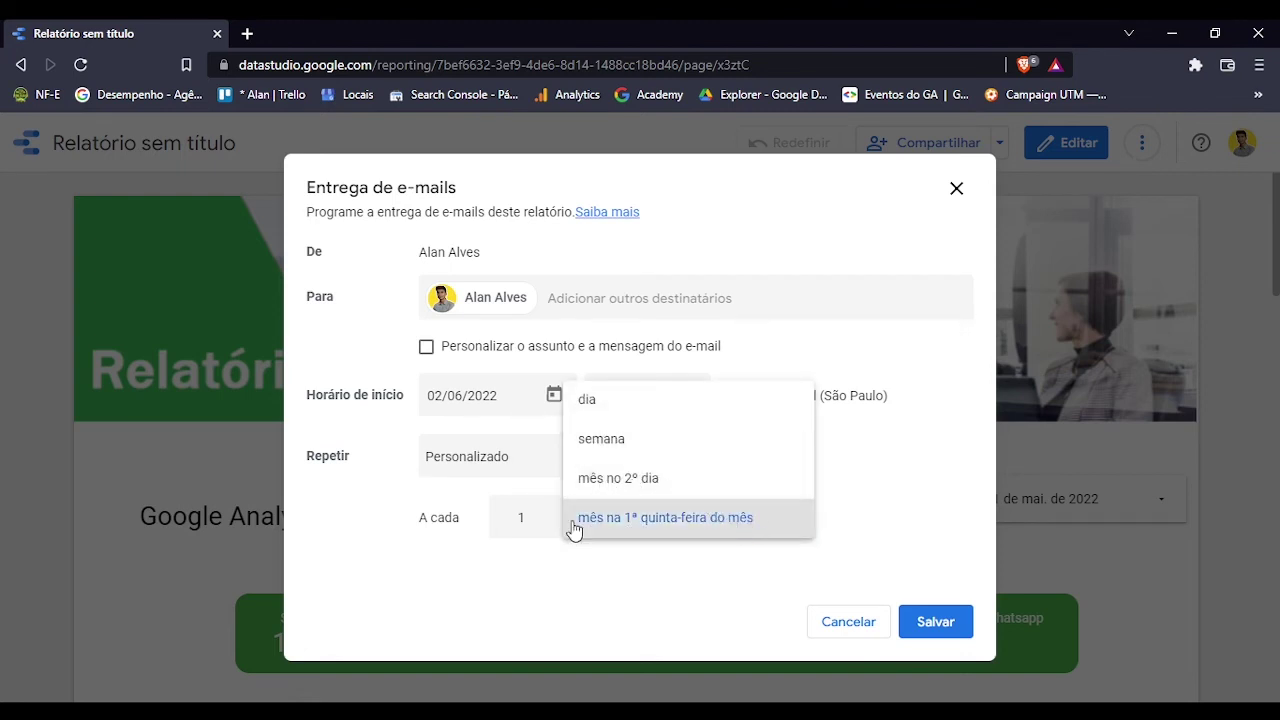
{"action": "left_click", "coordinate": [621, 484]}
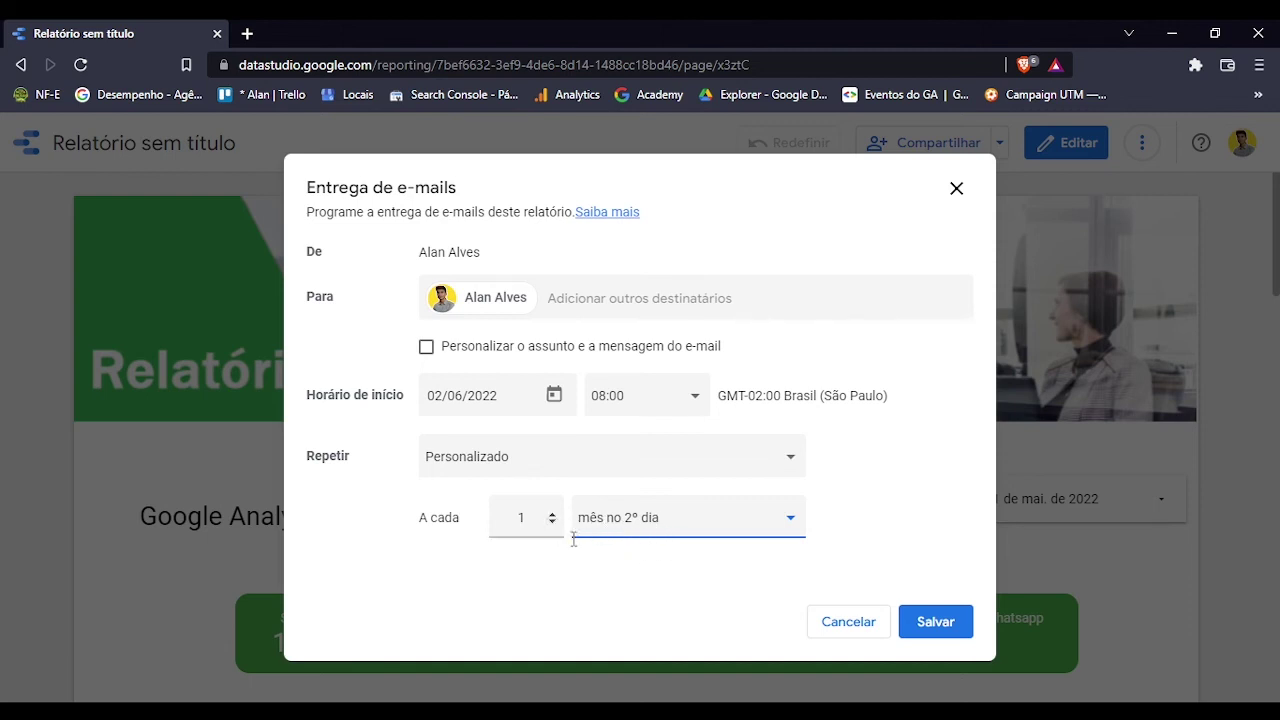
Step: Save the e-mail delivery schedule and reopen its summary to look at the option for deleting the schedule
{"action": "left_click", "coordinate": [962, 634]}
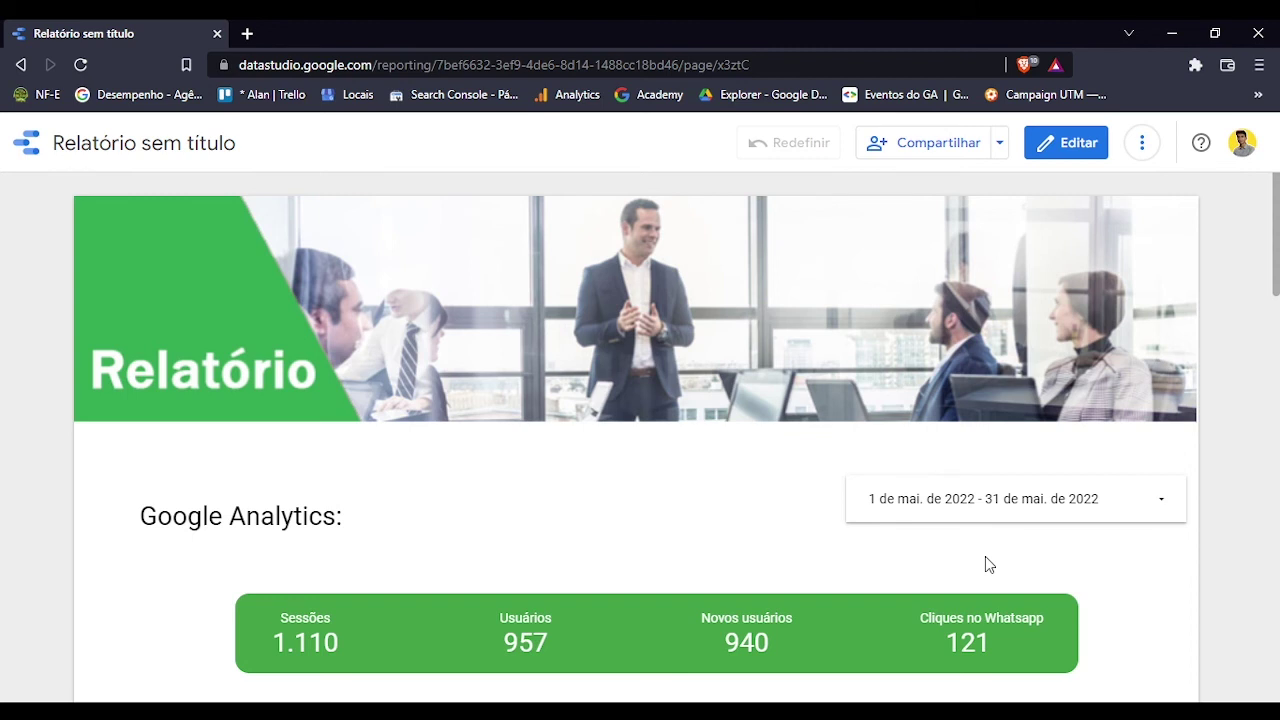
{"action": "left_click", "coordinate": [1001, 146]}
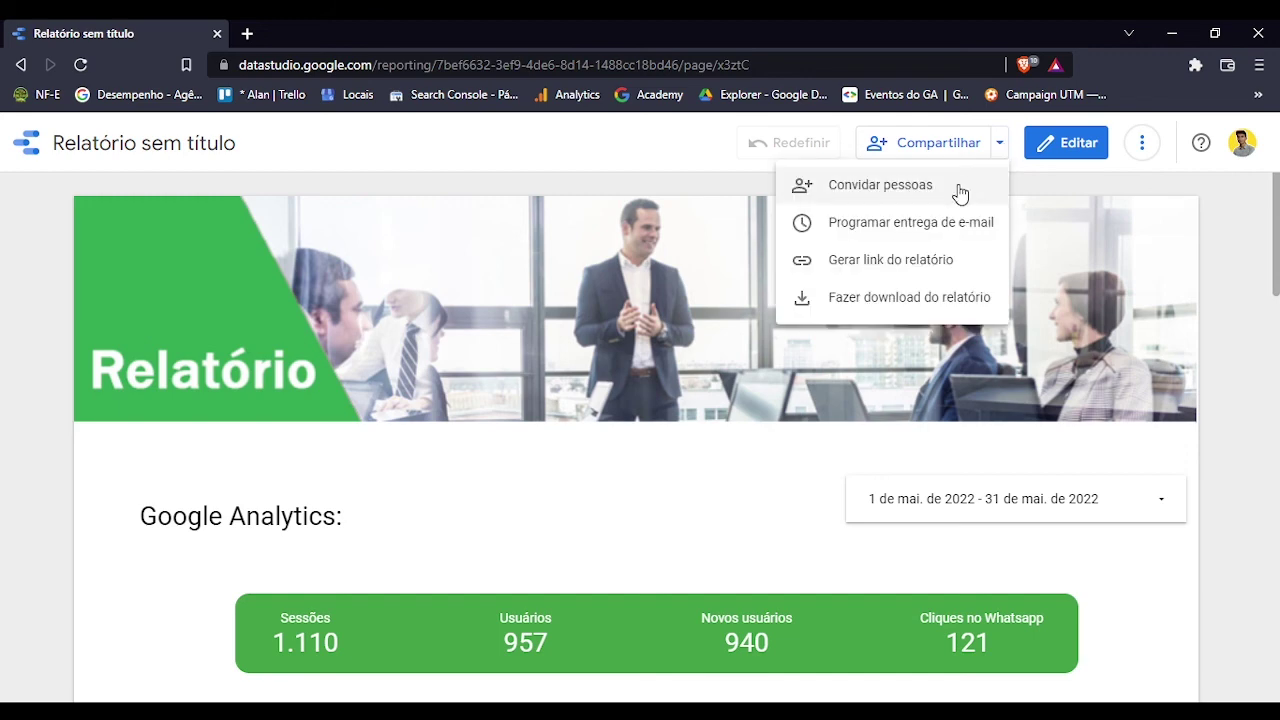
{"action": "left_click", "coordinate": [931, 226]}
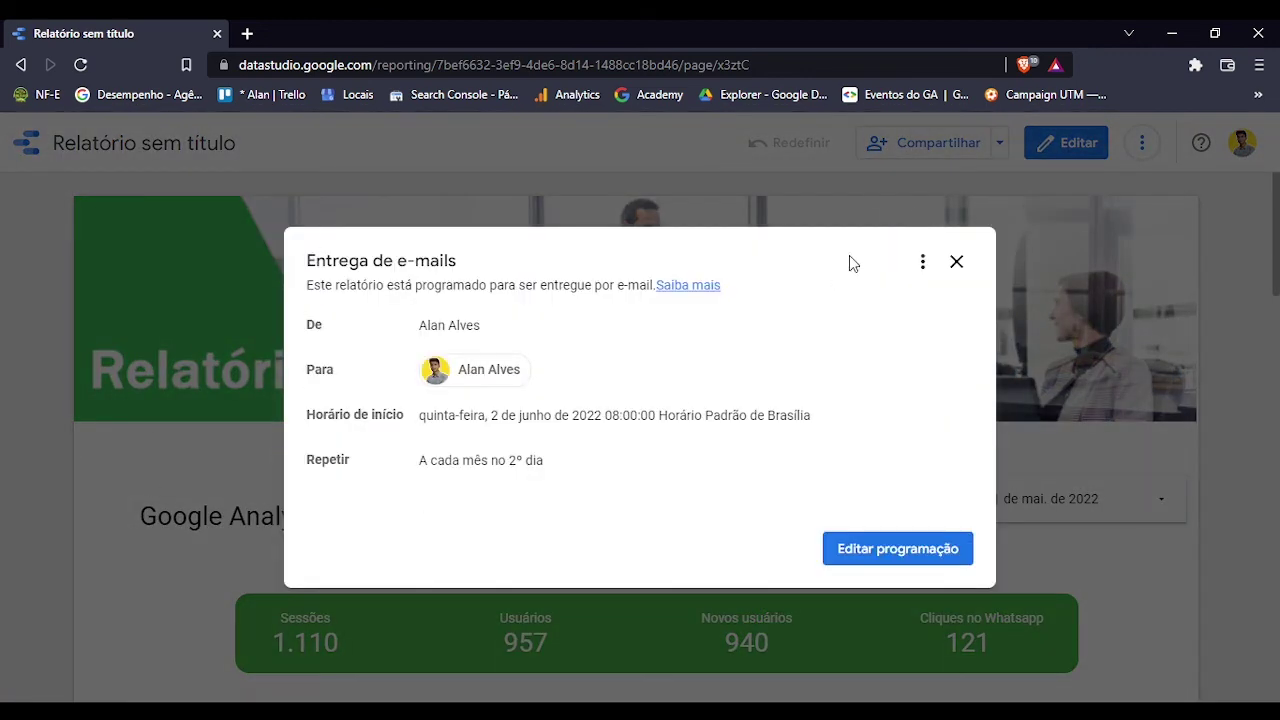
{"action": "left_click", "coordinate": [923, 262]}
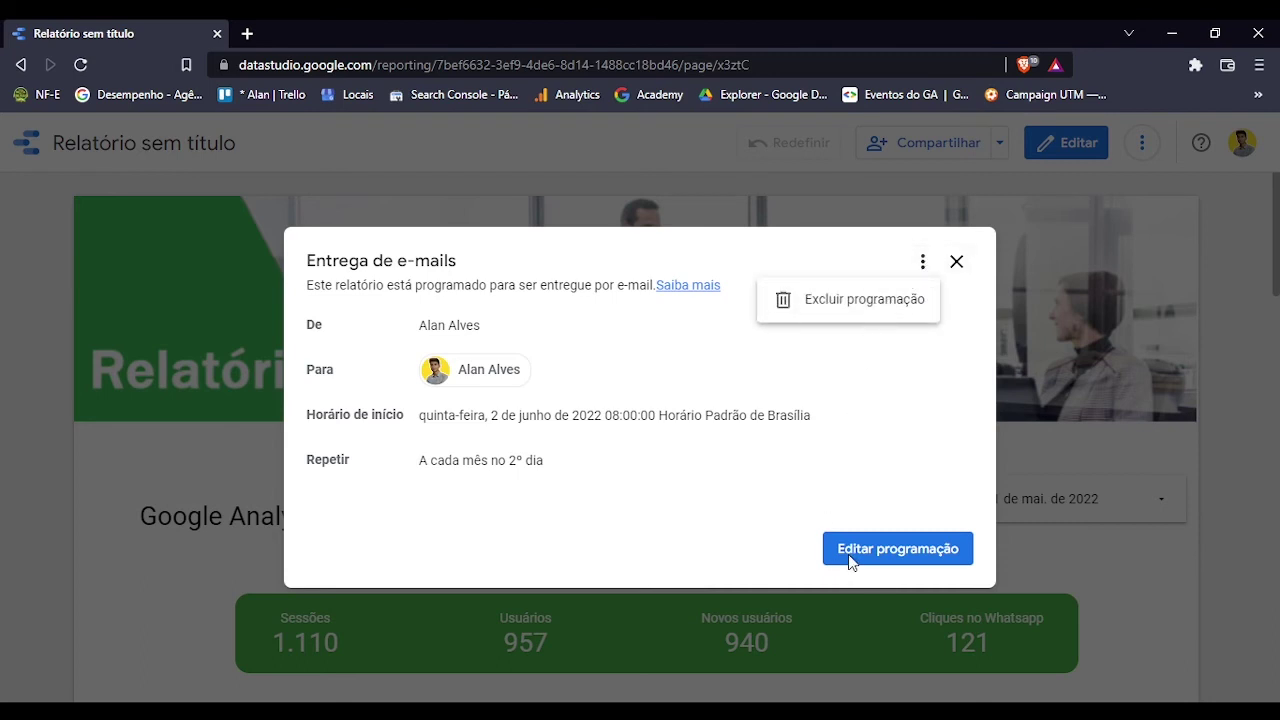
{"action": "left_click", "coordinate": [818, 450]}
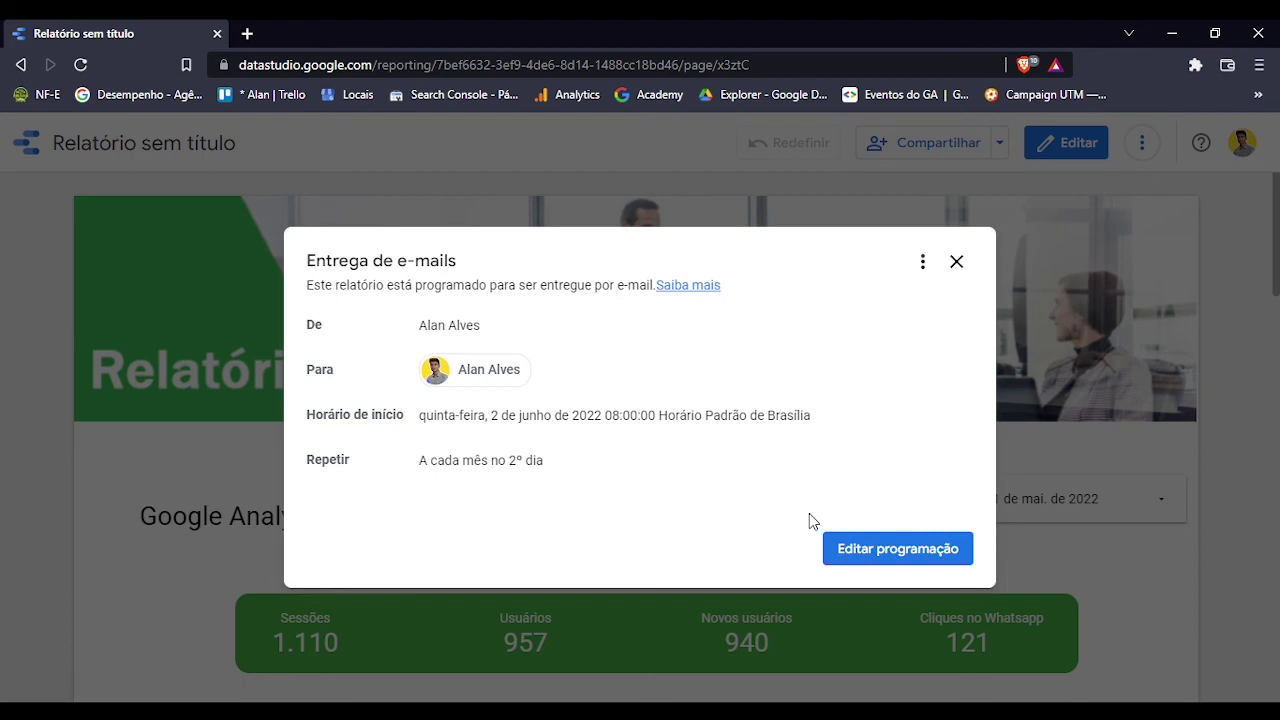
Step: Edit the saved e-mail delivery schedule and set its start date to 03/06/2022
{"action": "left_click", "coordinate": [897, 549]}
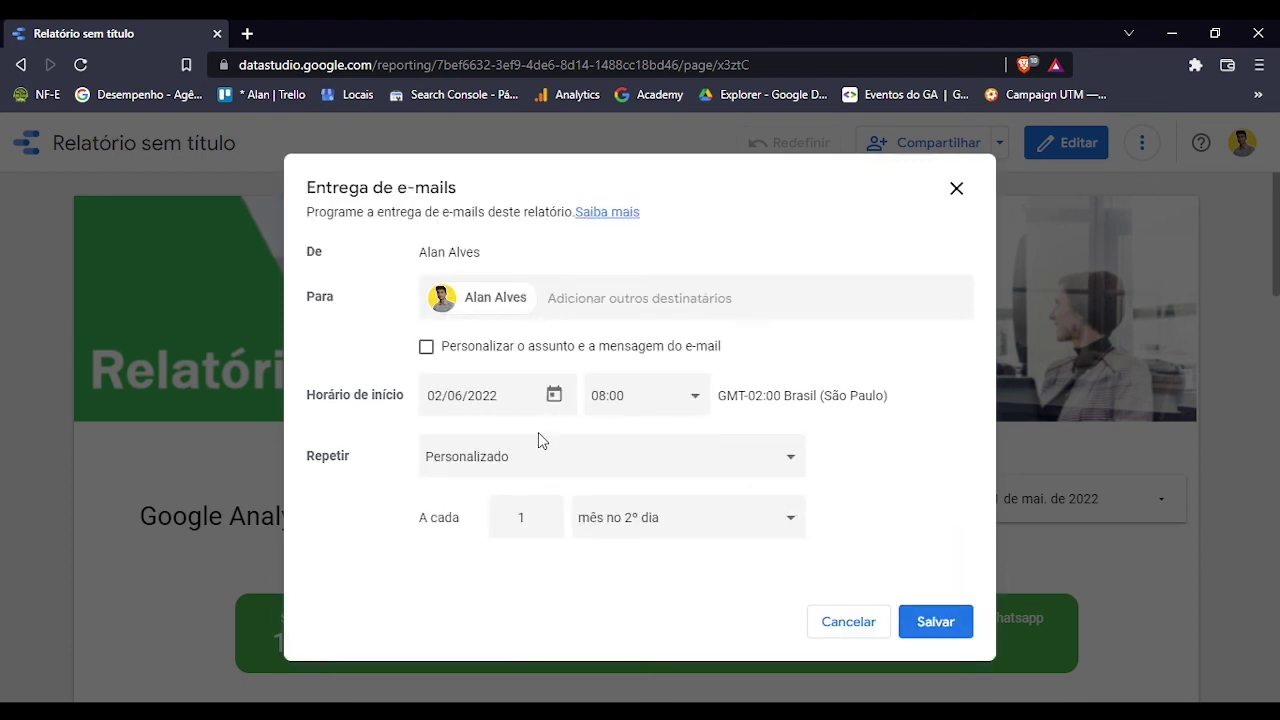
{"action": "left_click", "coordinate": [554, 395]}
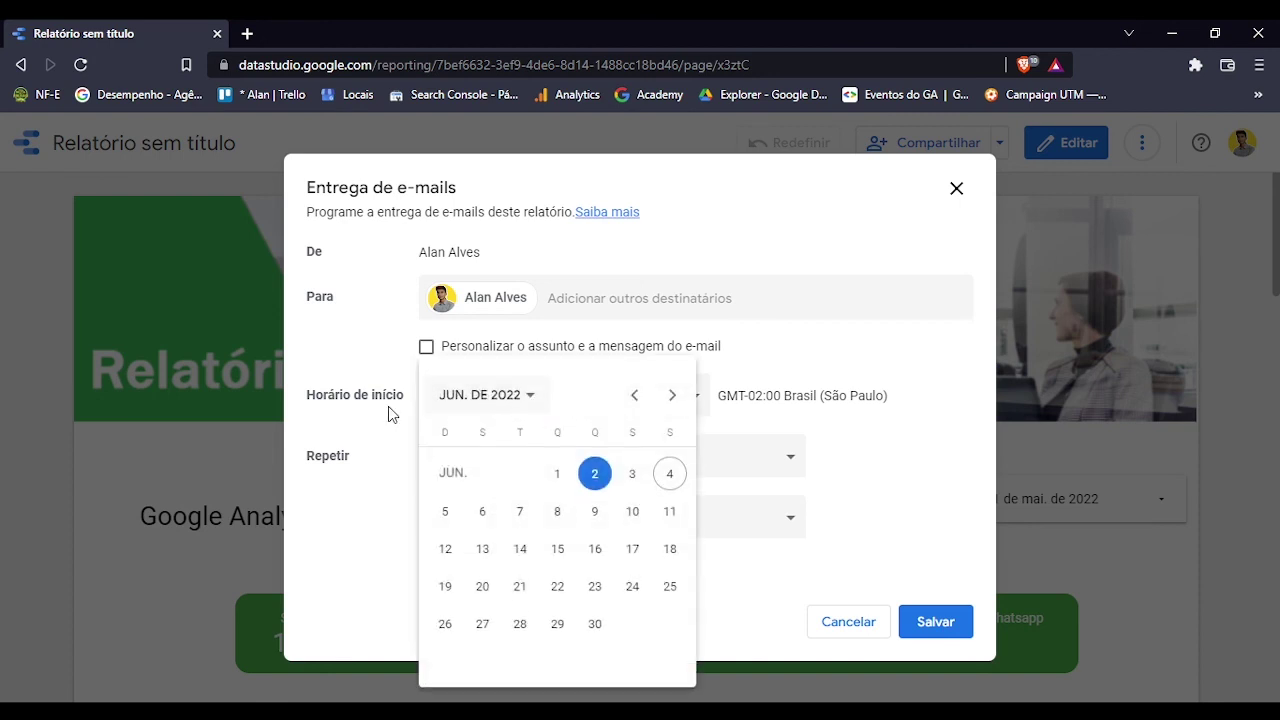
{"action": "left_click", "coordinate": [632, 475]}
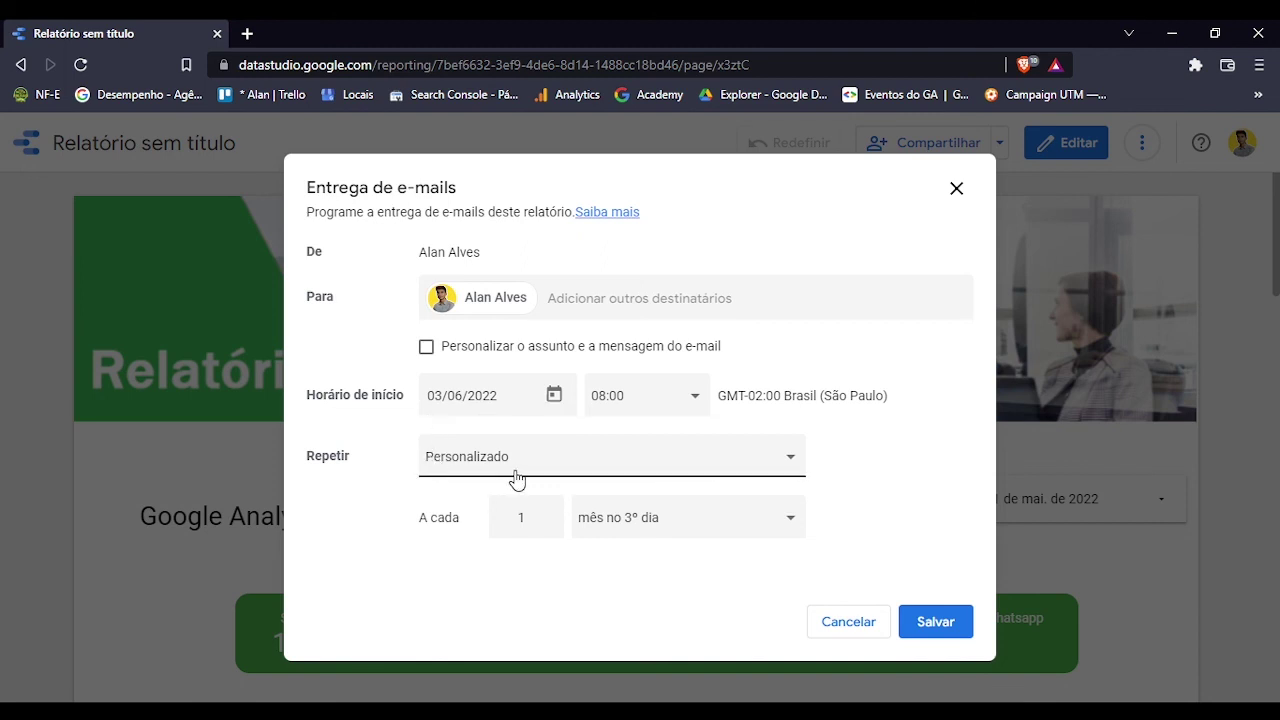
Step: Set the delivery to recur every 1 "semana" with only sexta-feira enabled, and save the schedule
{"action": "left_click", "coordinate": [610, 532]}
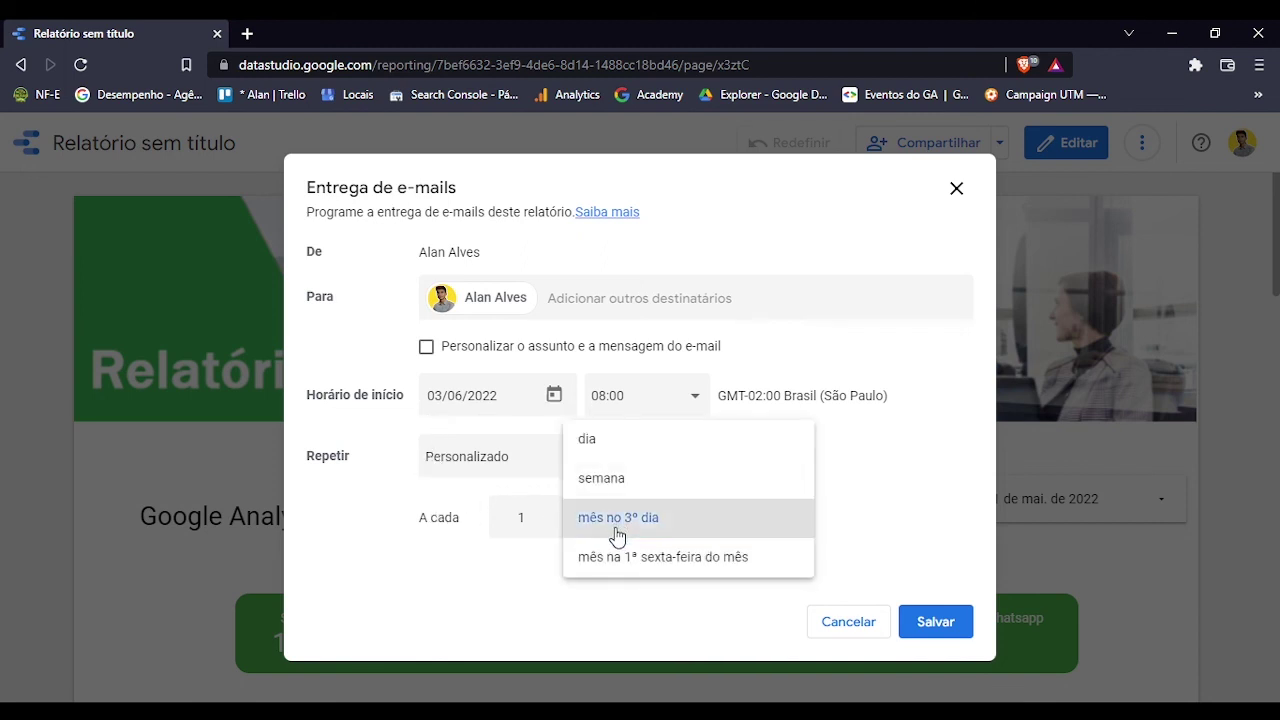
{"action": "left_click", "coordinate": [634, 472]}
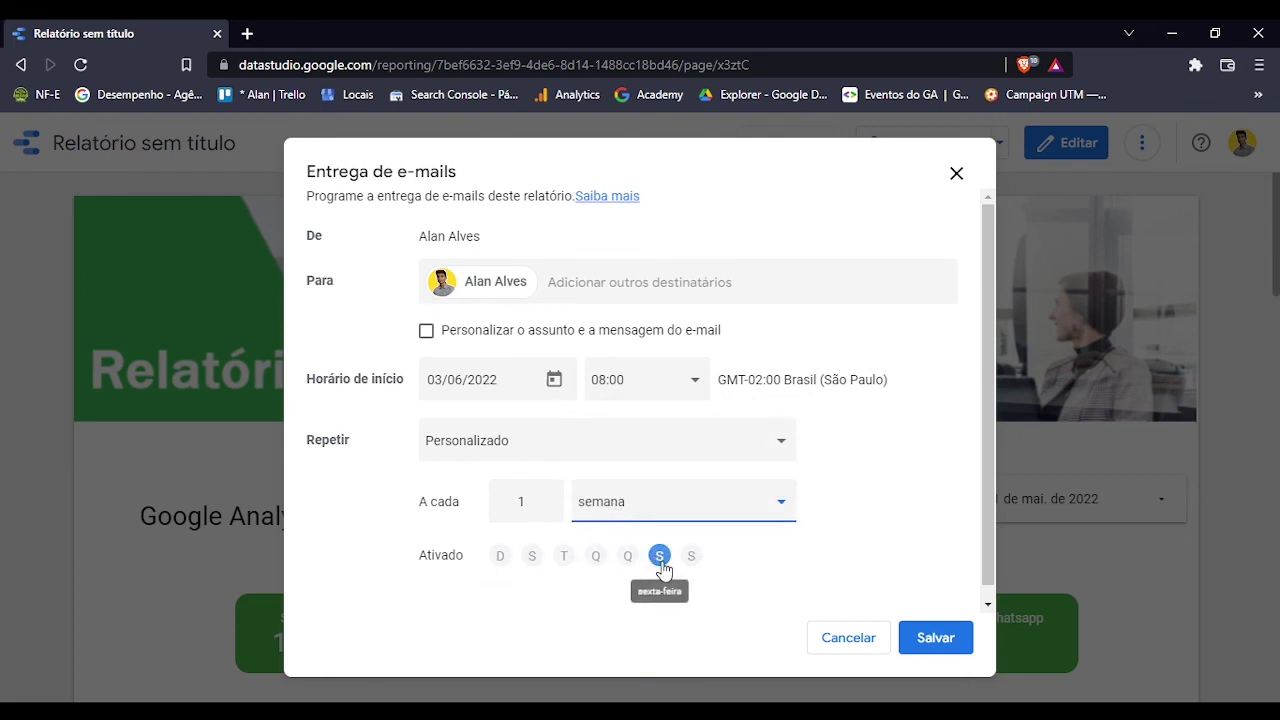
{"action": "left_click", "coordinate": [628, 557]}
{"action": "left_click", "coordinate": [625, 558]}
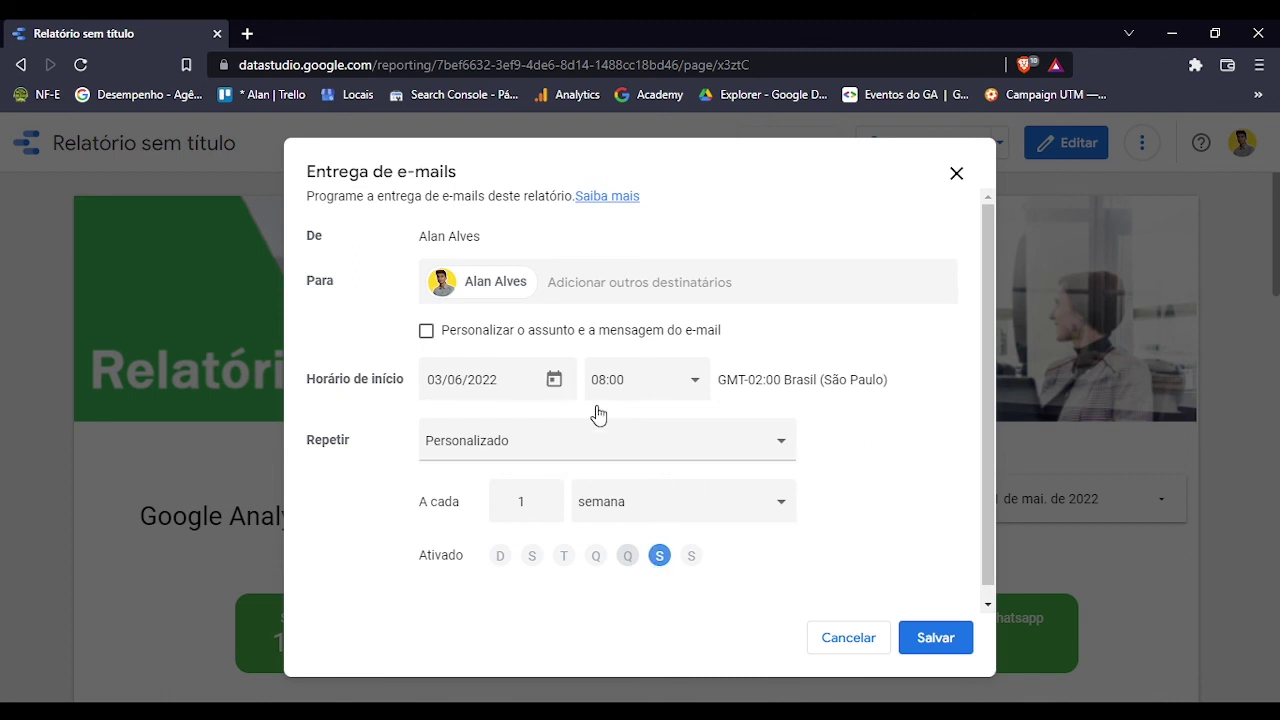
{"action": "left_click", "coordinate": [929, 640]}
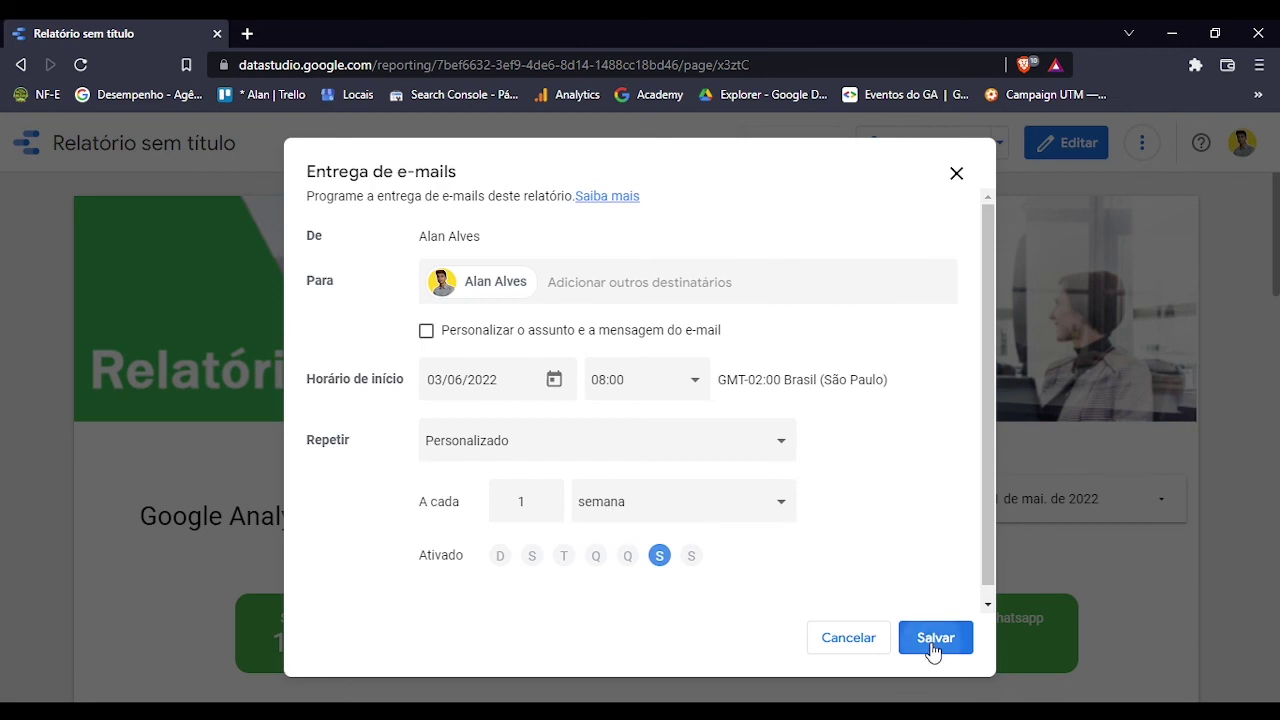